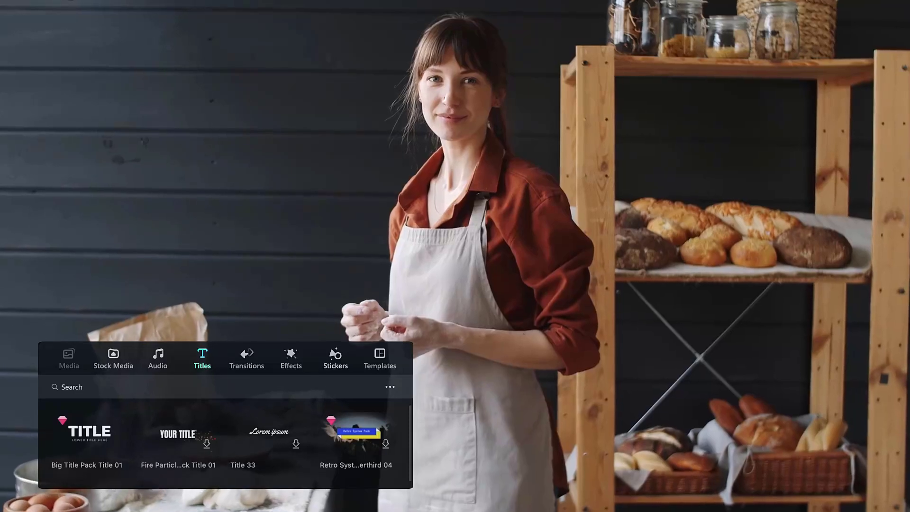
drag(95, 430, 330, 271)
drag(331, 271, 325, 315)
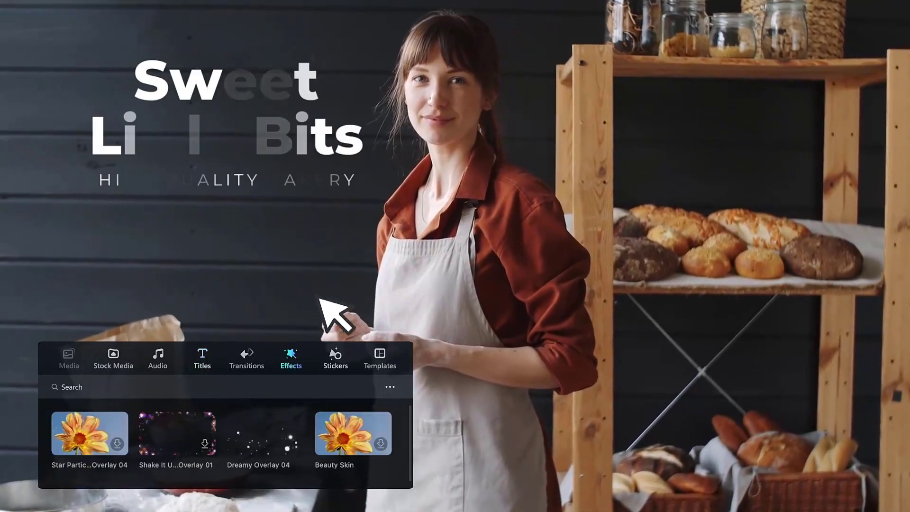
drag(274, 446, 334, 312)
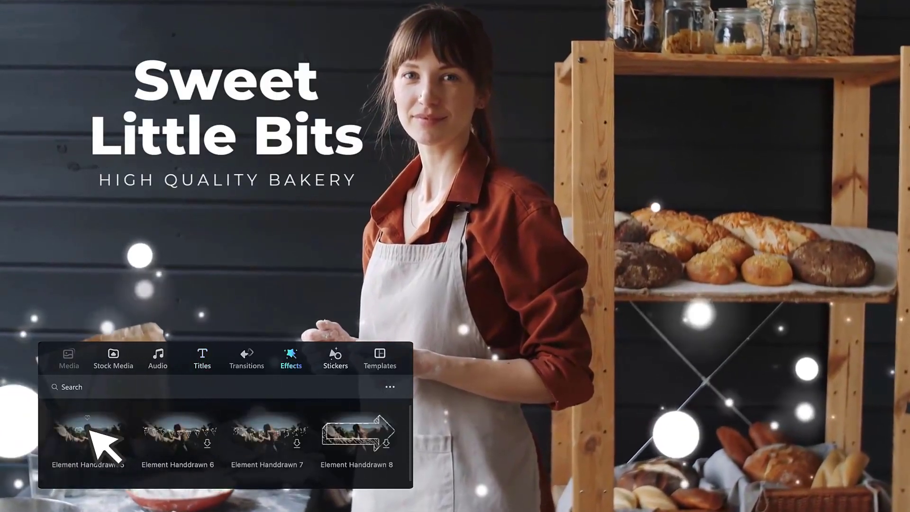
drag(91, 428, 257, 278)
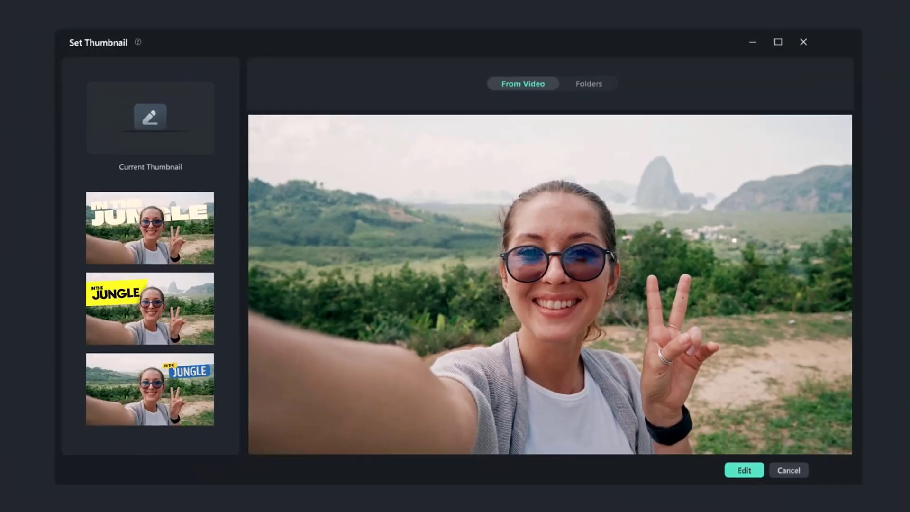
click(148, 209)
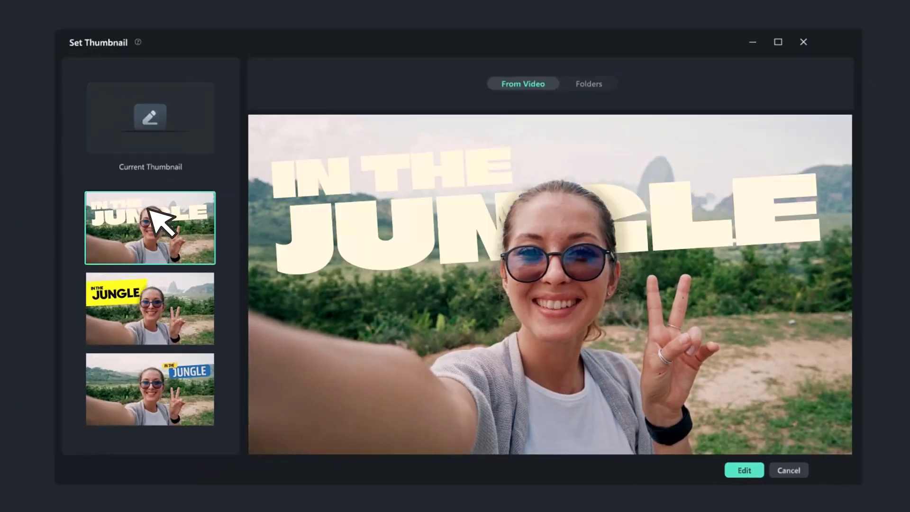
click(151, 287)
click(150, 376)
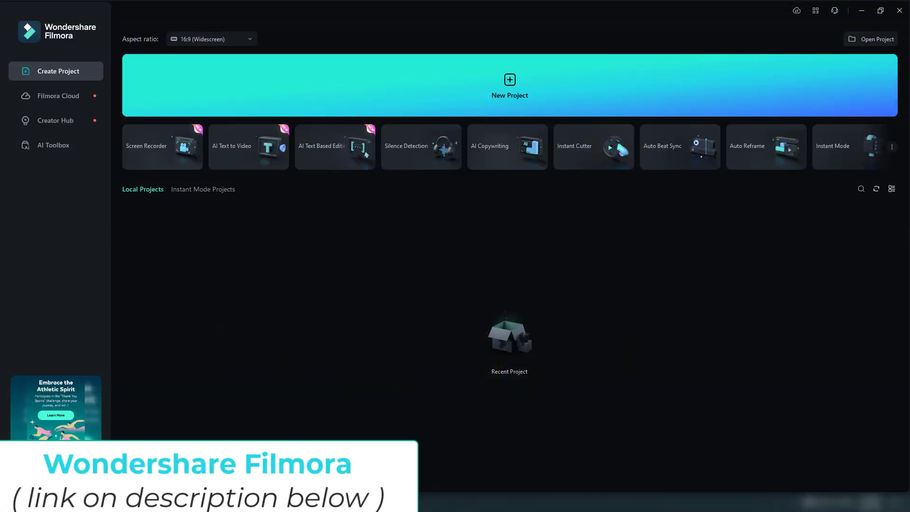
Create a new project with the 16:9 (Widescreen) aspect ratio
click(188, 44)
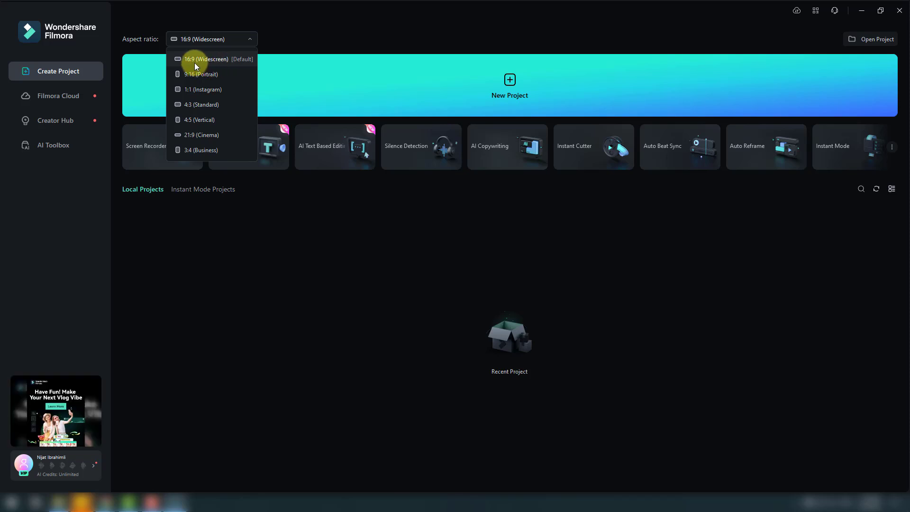
click(210, 62)
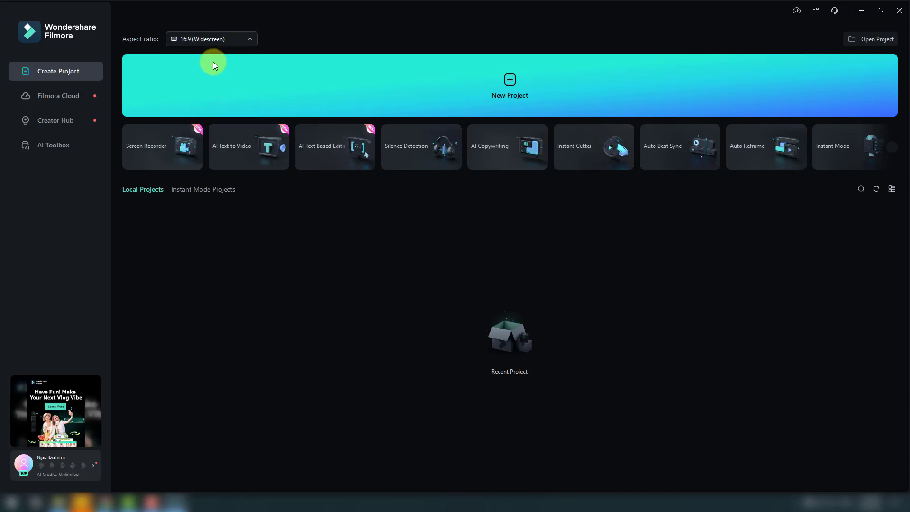
click(525, 87)
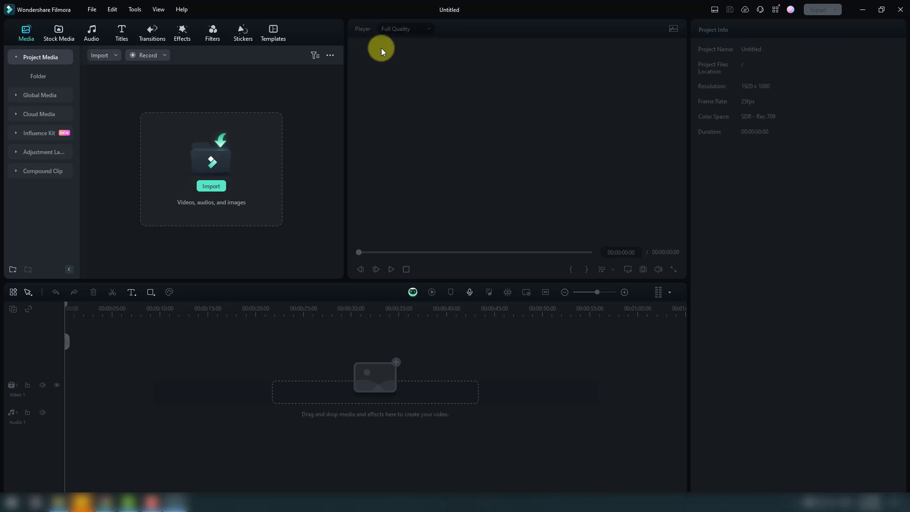
Add the Default Title from the title library to the start of the Video 1 track and move the playhead to 00:00:01:13
click(122, 34)
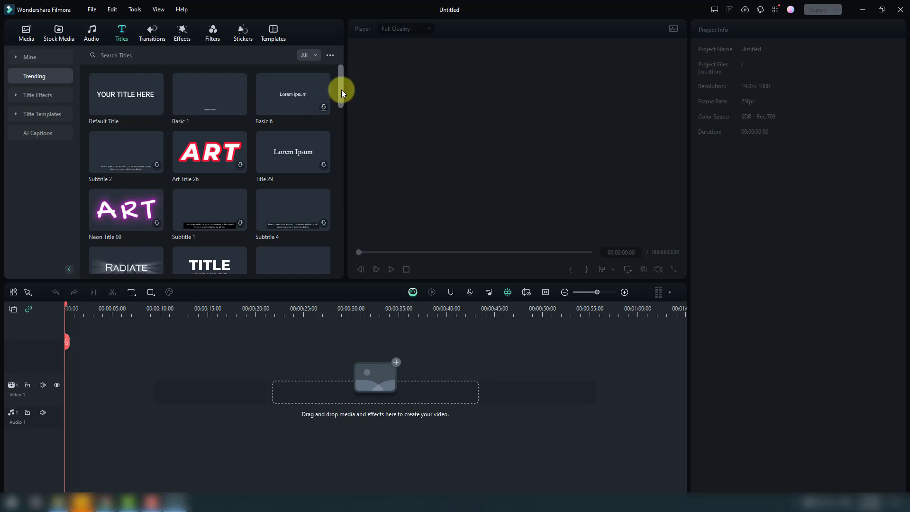
drag(341, 89, 336, 141)
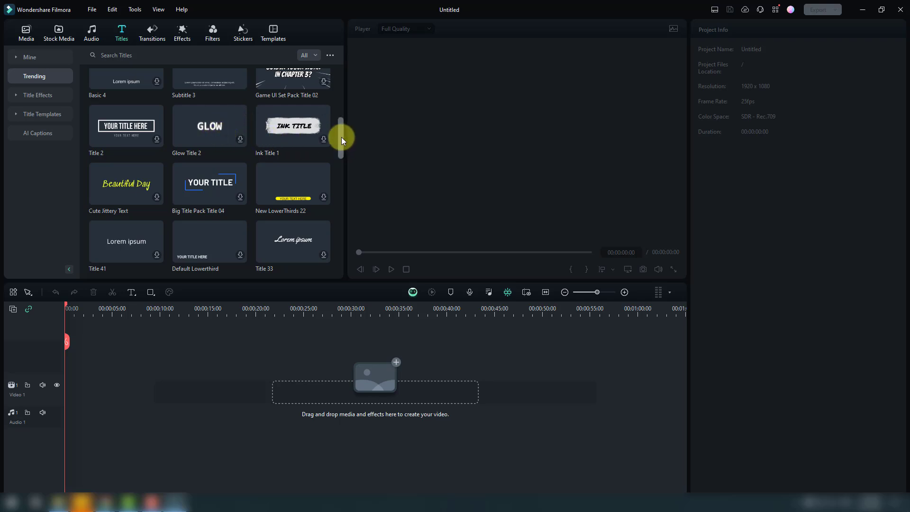
scroll(338, 137, down, 1)
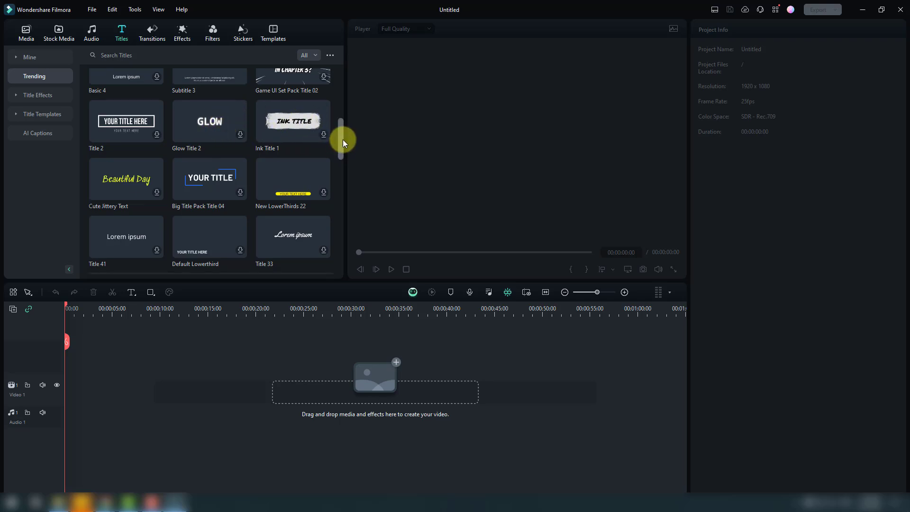
drag(342, 140, 339, 171)
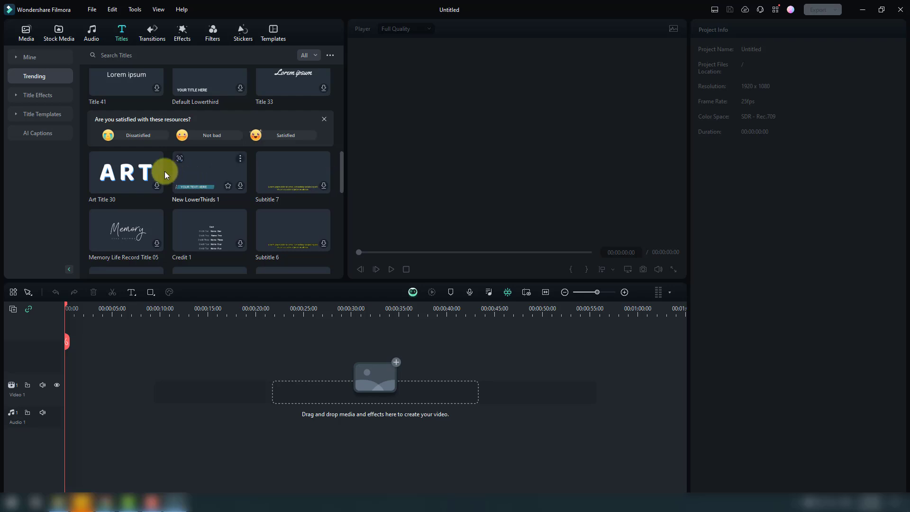
scroll(210, 206, down, 10)
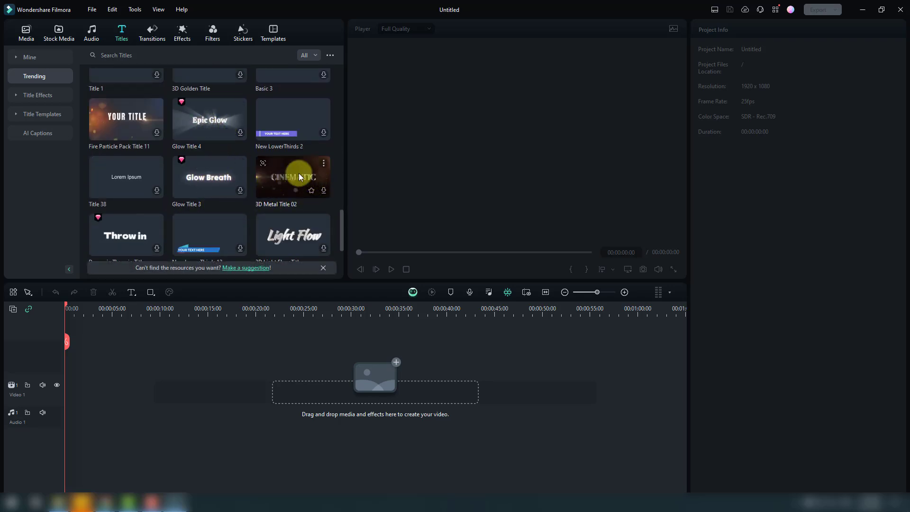
drag(342, 222, 343, 77)
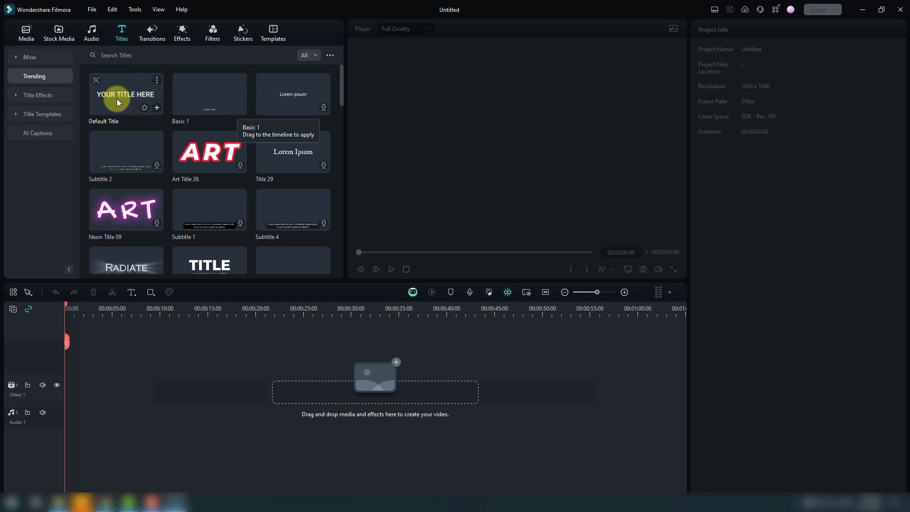
drag(116, 95, 56, 399)
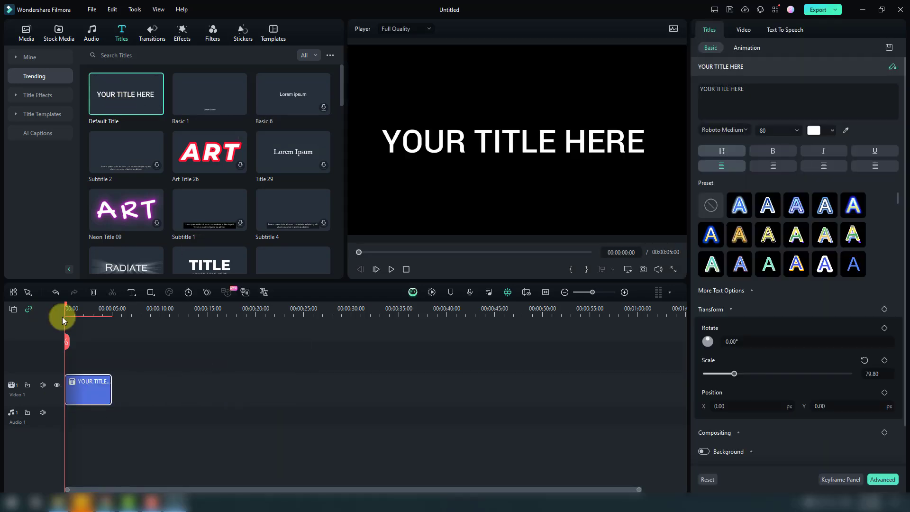
mouse_move(68, 307)
mouse_down()
mouse_move(89, 305)
mouse_move(79, 307)
mouse_up()
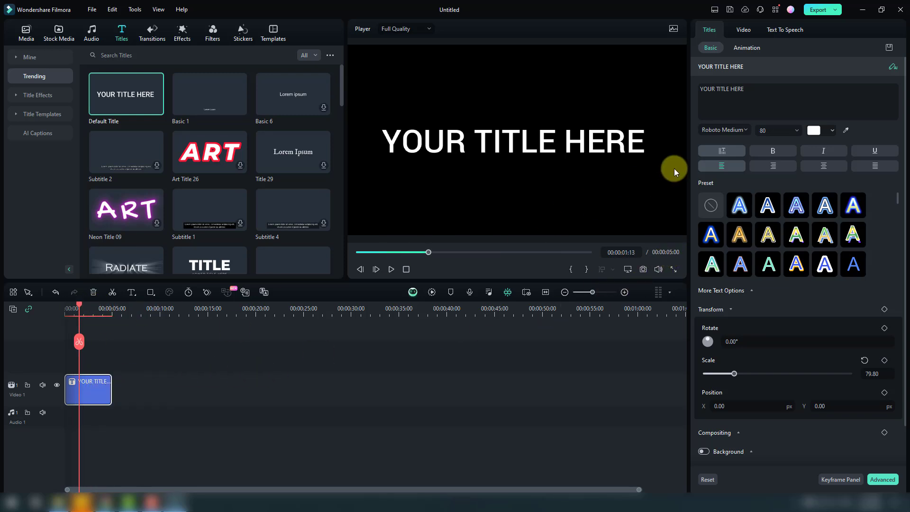
Replace the placeholder text of the title with "Hi"
click(763, 95)
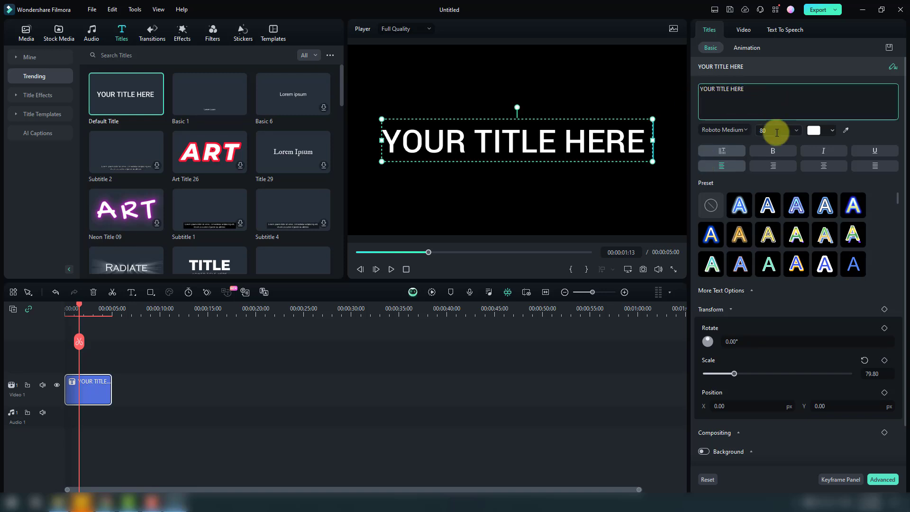
key(BackSpace)
key(BackSpace)
key(BackSpace)
key(BackSpace)
key(BackSpace)
key(BackSpace)
key(BackSpace)
key(BackSpace)
key(BackSpace)
key(BackSpace)
key(BackSpace)
key(BackSpace)
key(BackSpace)
key(BackSpace)
key(BackSpace)
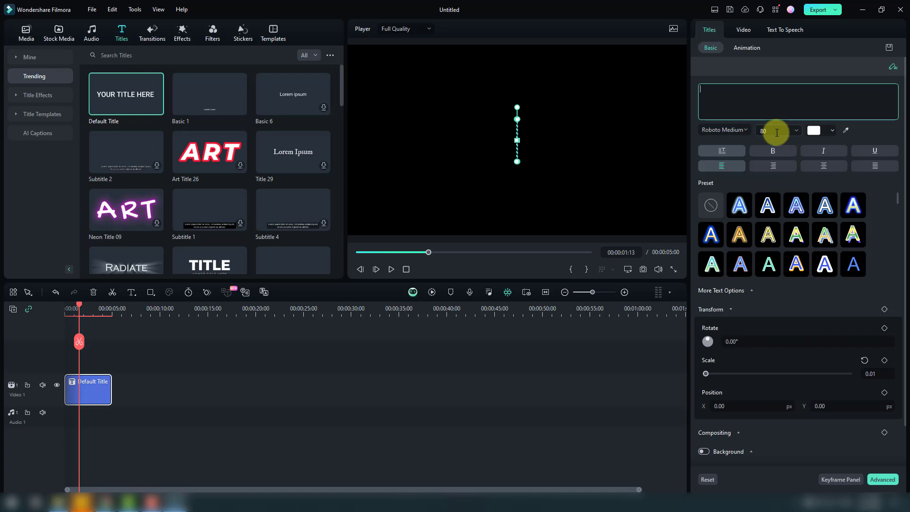
text(Hi)
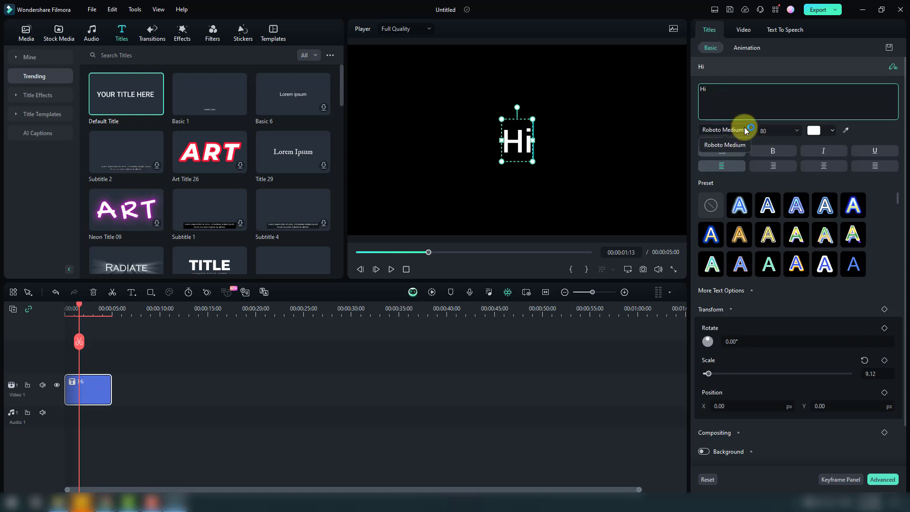
Find the Obelix Pro font by searching for "obel" and apply it to the "Hi" title
click(746, 133)
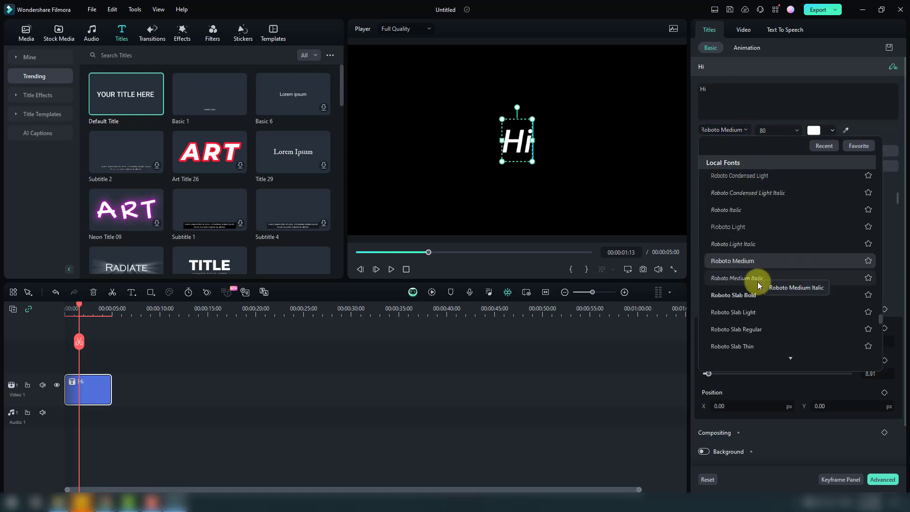
scroll(753, 294, down, 3)
scroll(744, 271, down, 6)
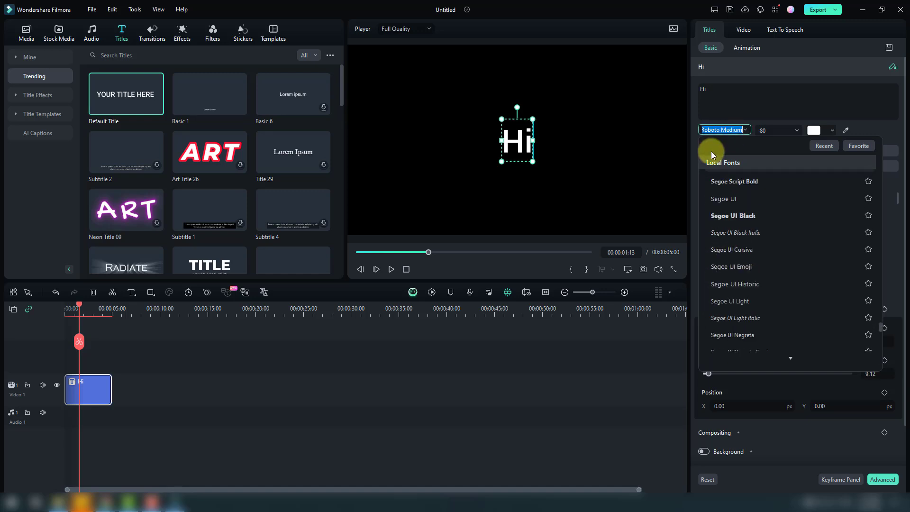
text(obel)
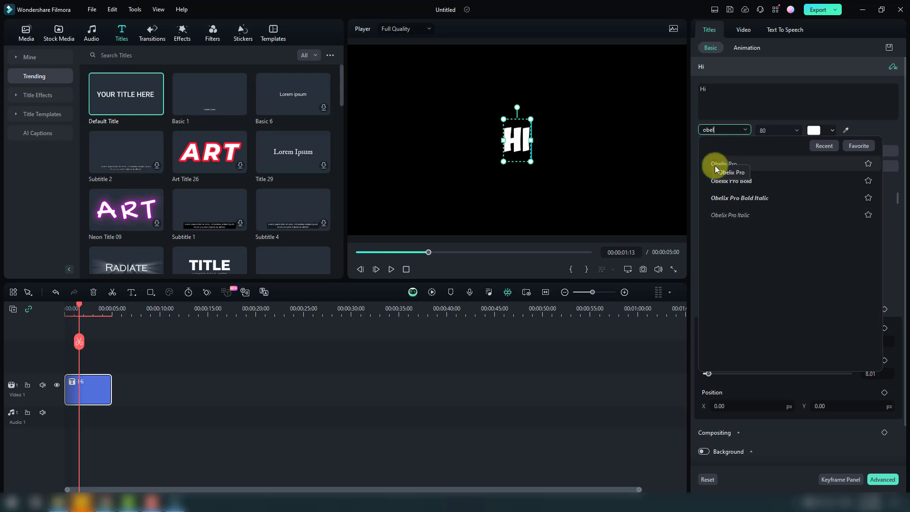
click(727, 164)
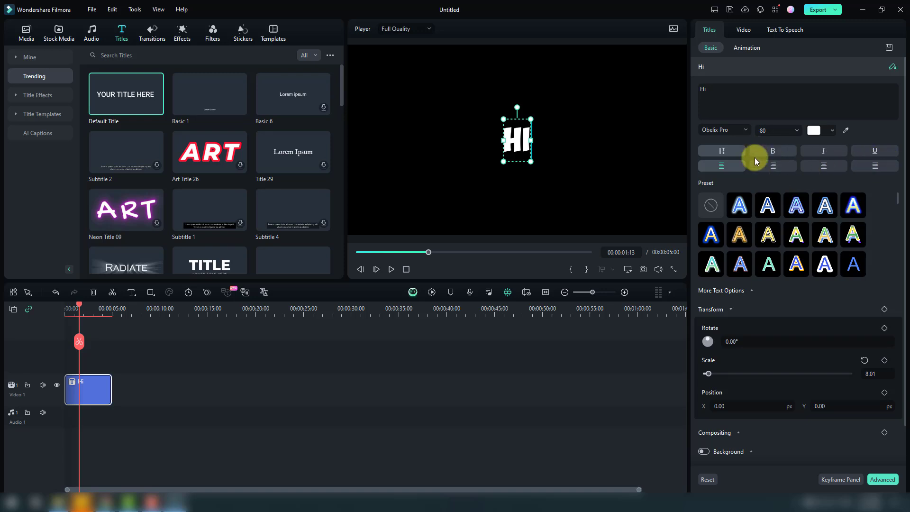
Try out several blue, gold and green text style presets on the "Hi" title
click(738, 207)
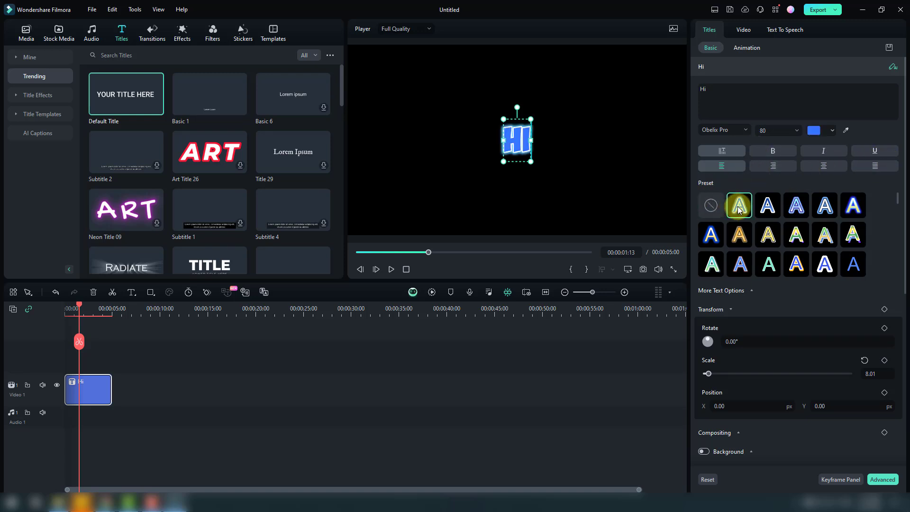
click(766, 209)
click(794, 209)
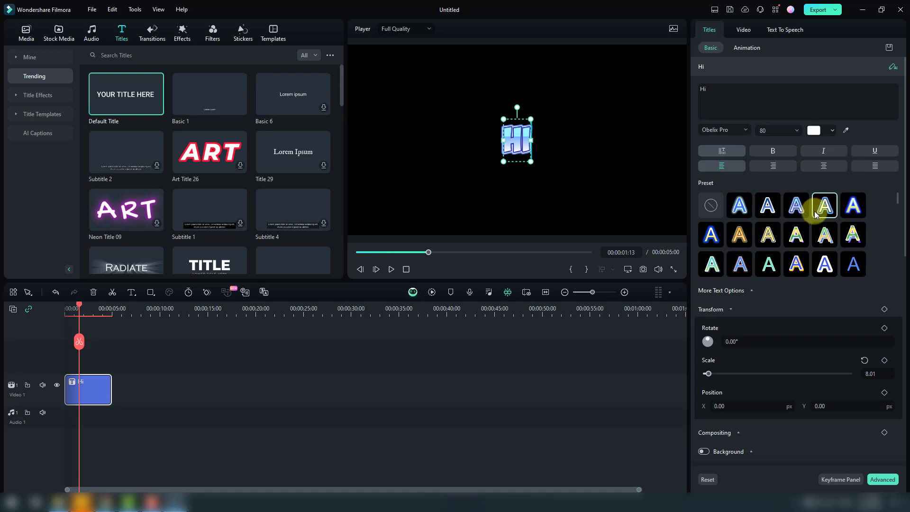
click(825, 234)
click(796, 234)
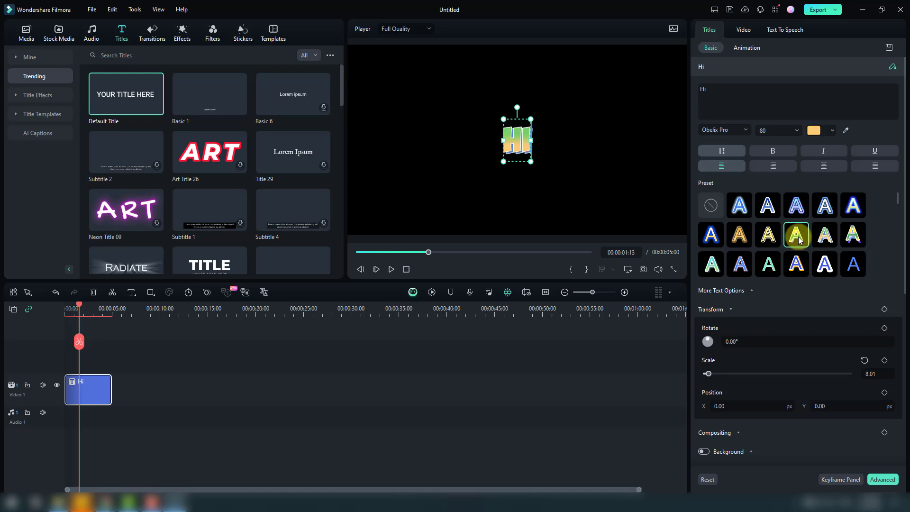
click(767, 235)
click(739, 234)
click(711, 264)
click(735, 264)
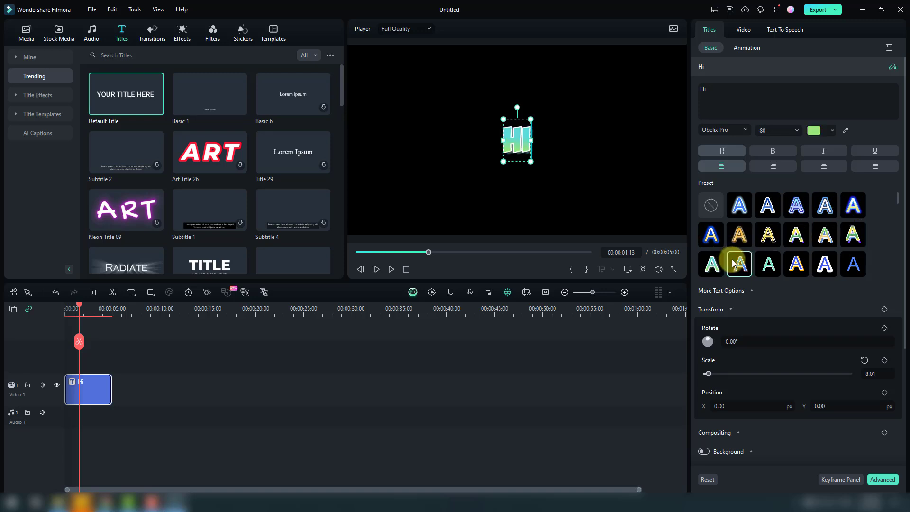
click(765, 262)
click(795, 264)
click(823, 268)
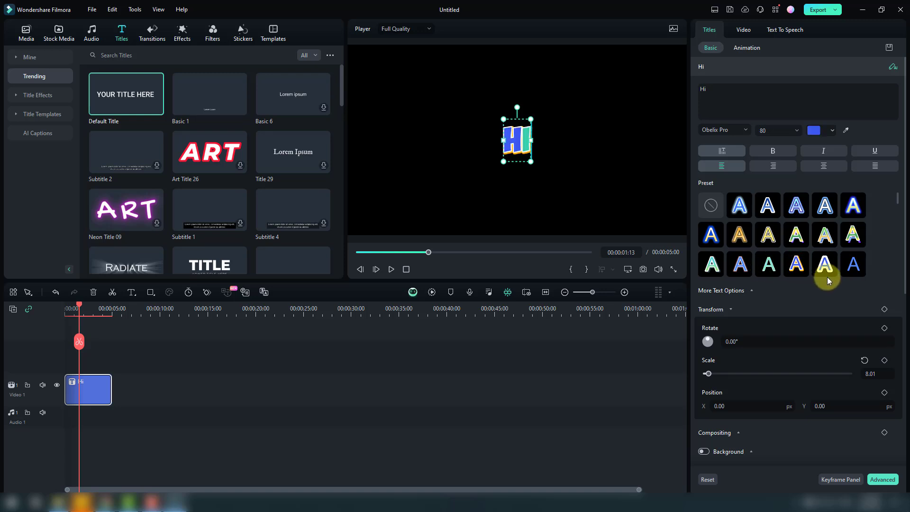
Browse further text style presets and apply the yellow one with the glowing orange-red outline to the "Hi" title
scroll(848, 265, down, 2)
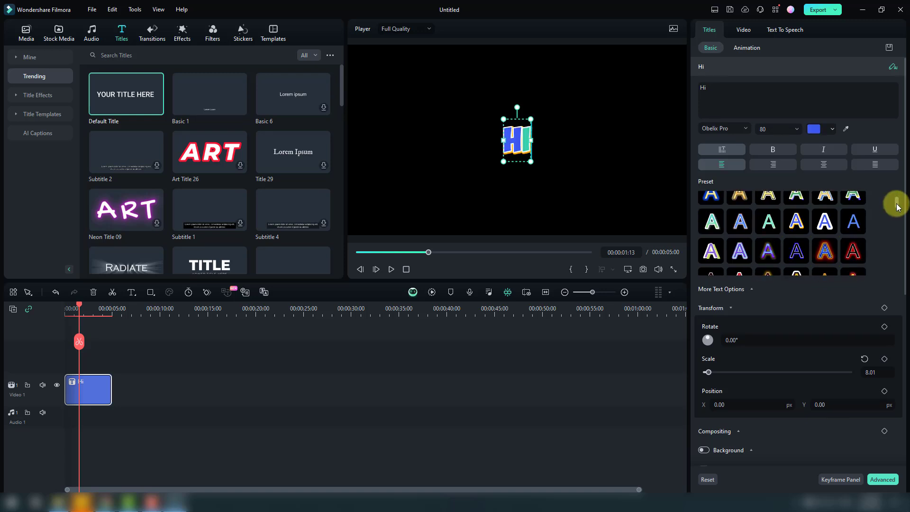
drag(897, 206, 892, 248)
click(713, 221)
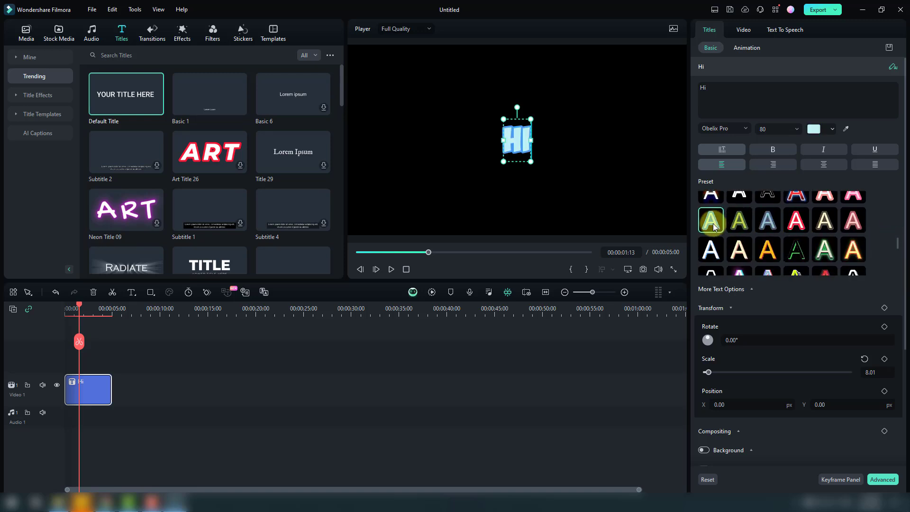
click(824, 251)
click(851, 256)
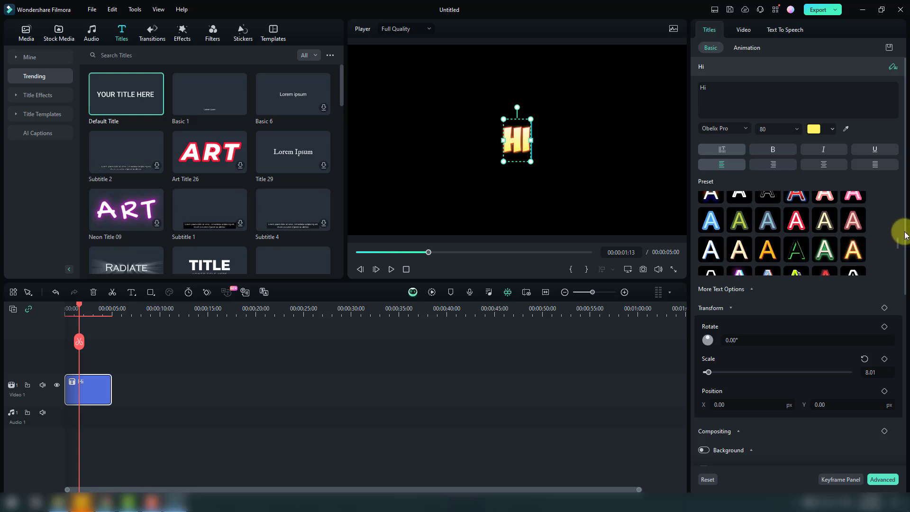
Enlarge the "Hi" title by setting its scale to 11.89
scroll(903, 265, down, 2)
scroll(890, 274, down, 2)
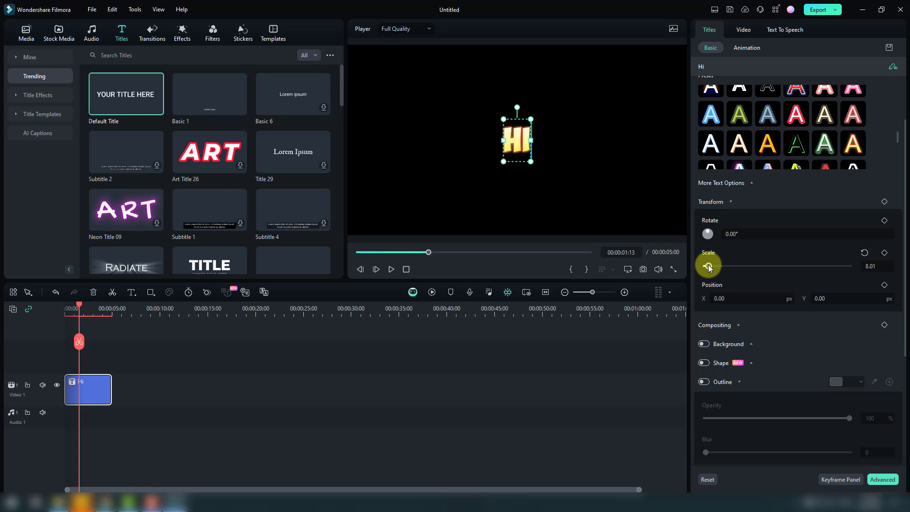
drag(709, 267, 709, 266)
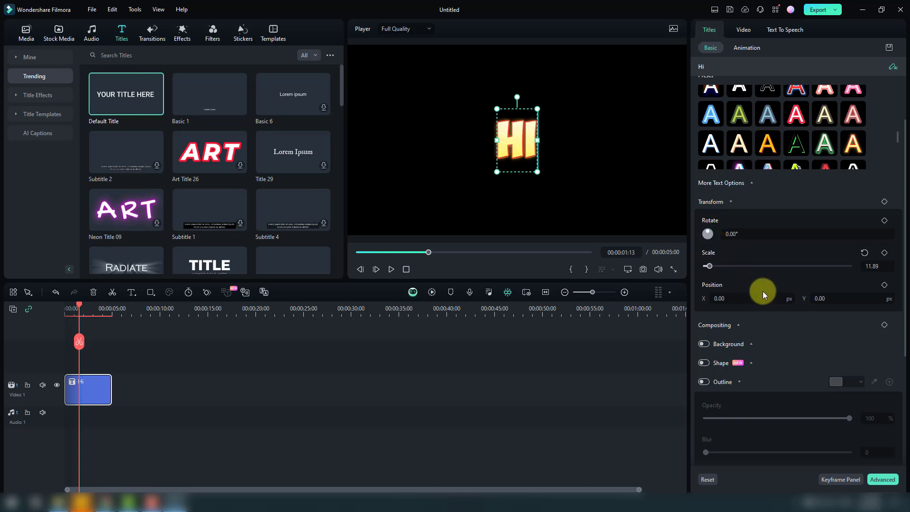
scroll(742, 294, down, 1)
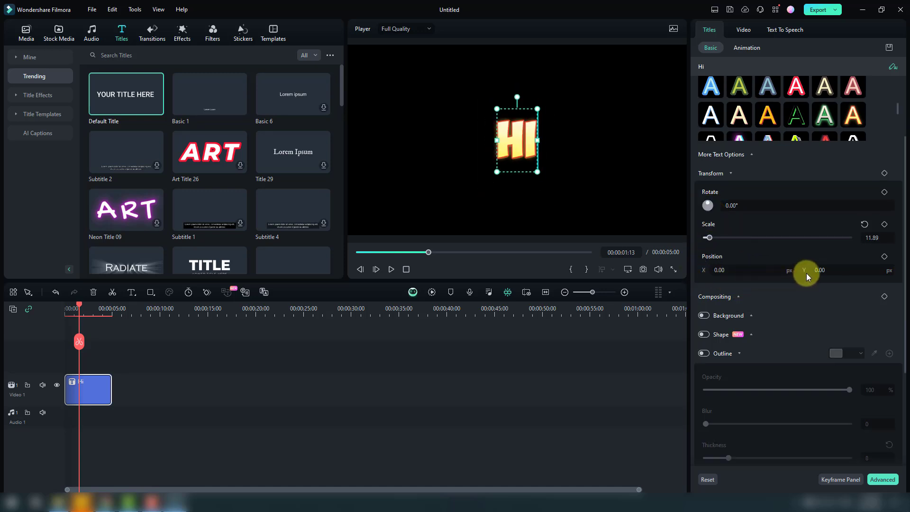
drag(903, 256, 903, 302)
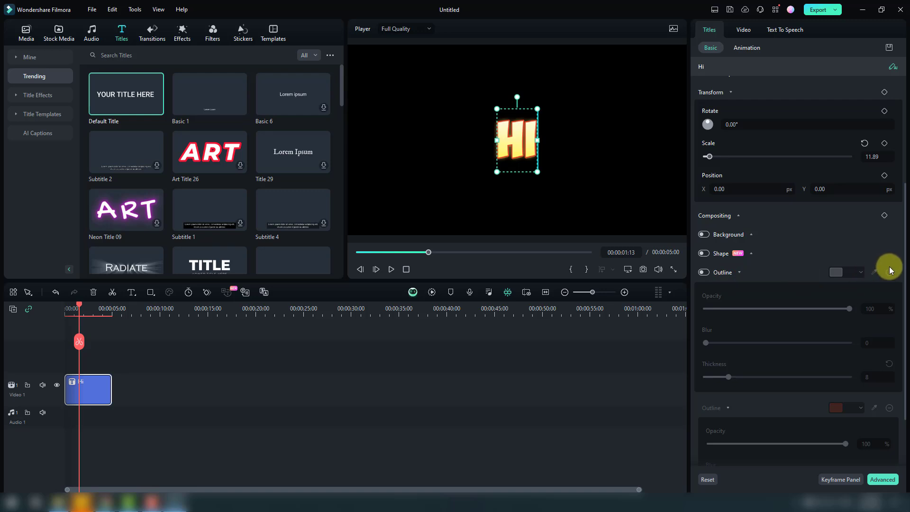
Try out a white outline with thickness 17 on the "Hi" title
click(703, 273)
mouse_move(849, 308)
mouse_down()
mouse_move(806, 308)
mouse_move(853, 309)
mouse_up()
mouse_move(706, 342)
mouse_down()
mouse_move(829, 343)
mouse_move(706, 342)
mouse_up()
drag(725, 378, 755, 376)
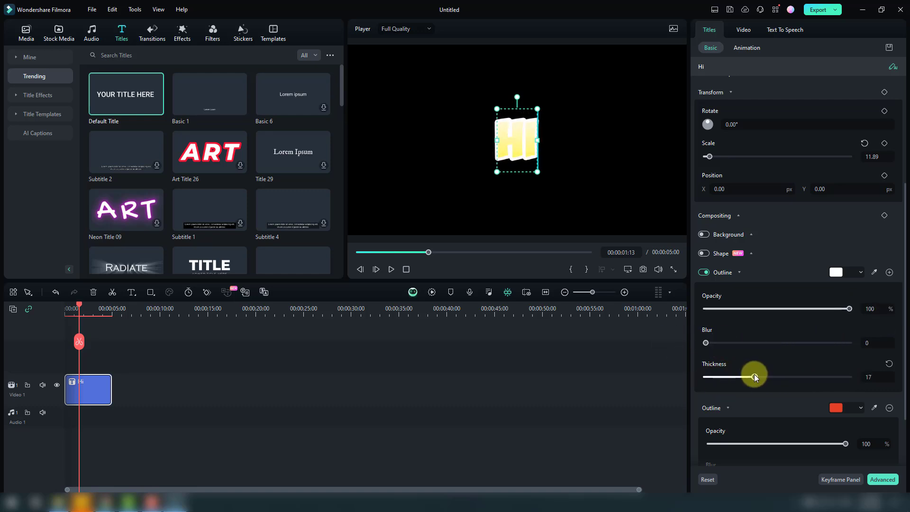
click(705, 273)
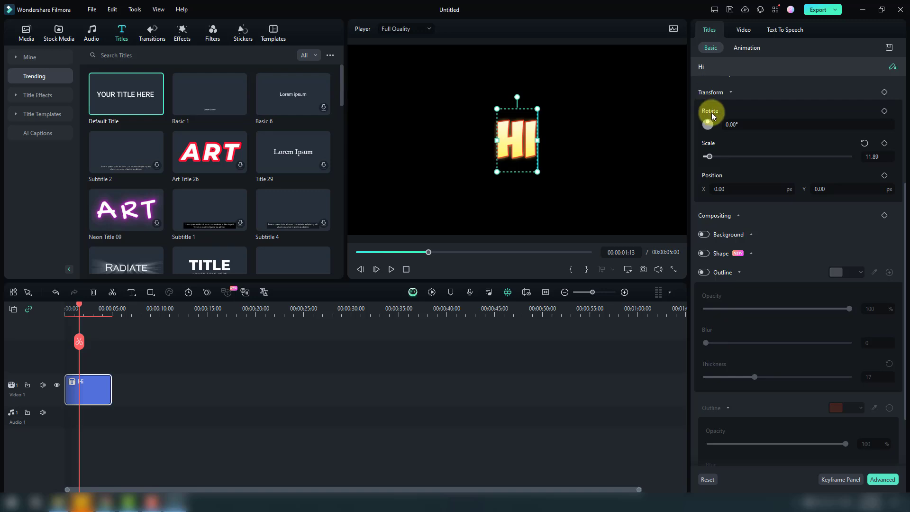
Apply the Boom entrance animation to the "Hi" title and preview it from the start
click(746, 50)
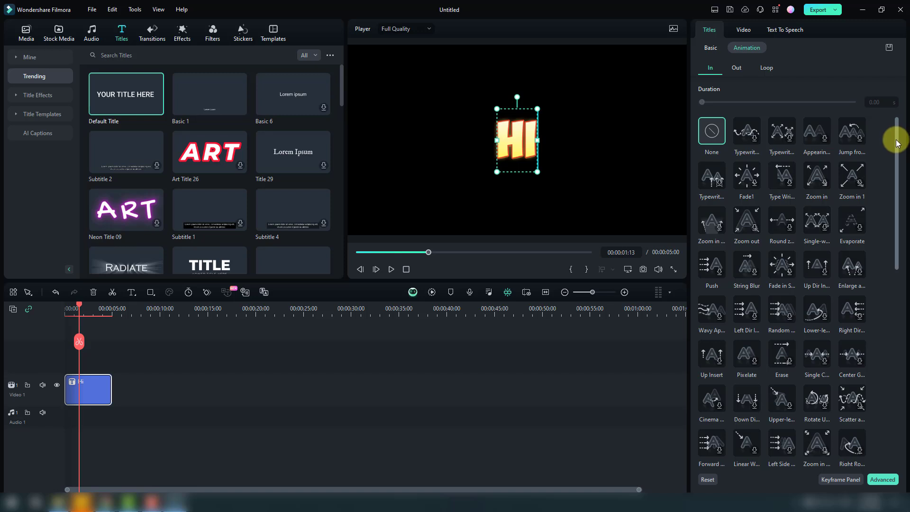
drag(895, 142, 882, 356)
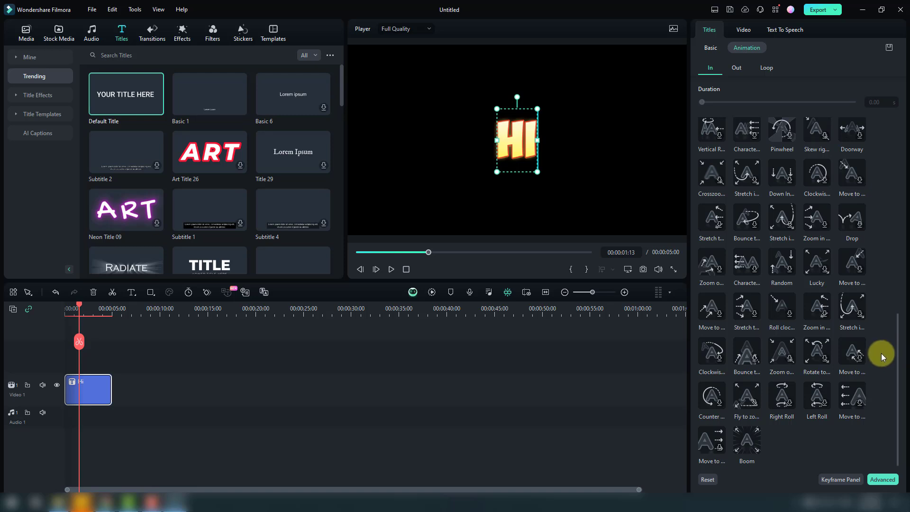
click(746, 439)
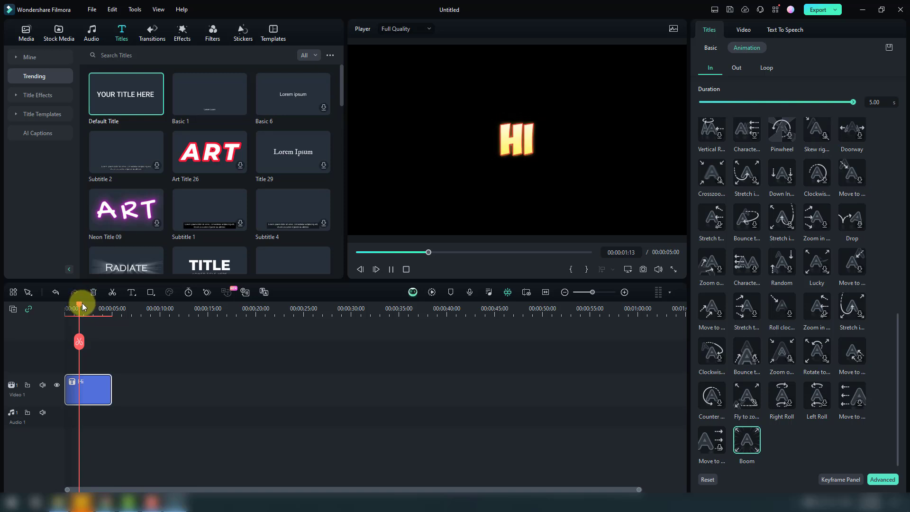
mouse_move(81, 304)
mouse_down()
mouse_move(97, 305)
mouse_move(65, 308)
mouse_up()
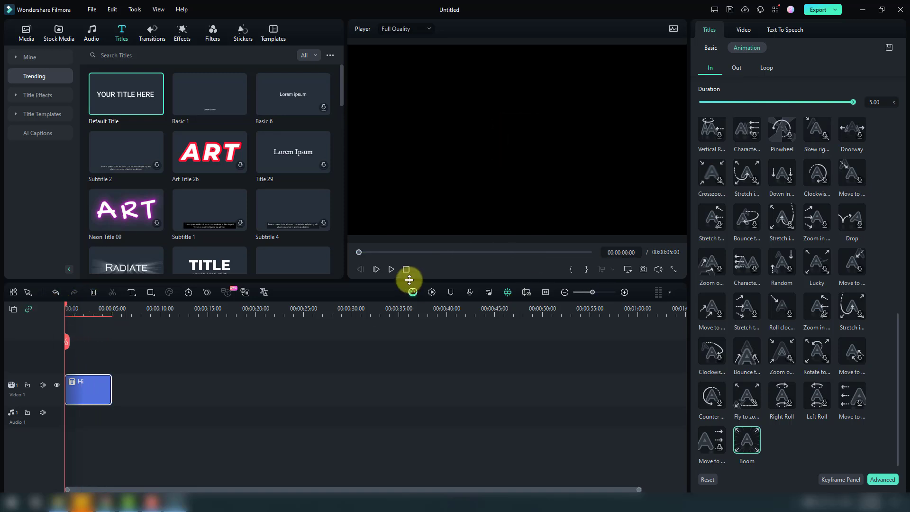
click(391, 271)
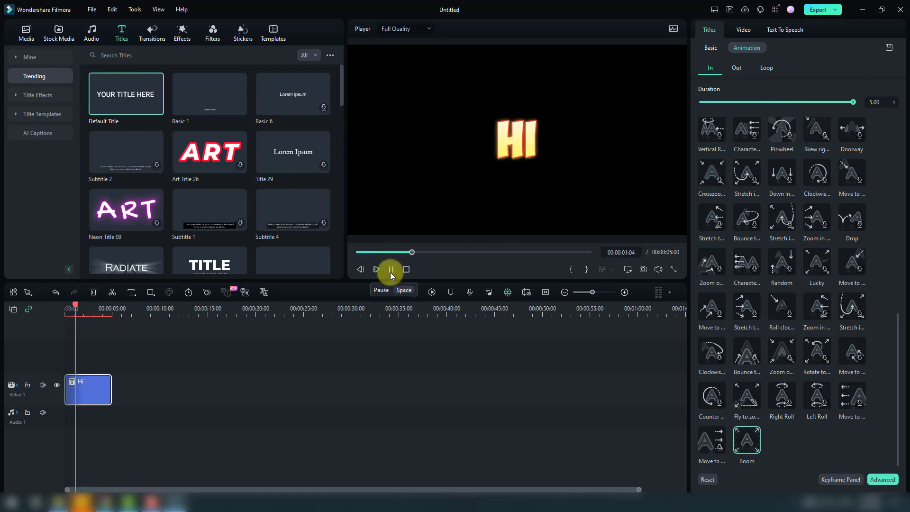
click(391, 270)
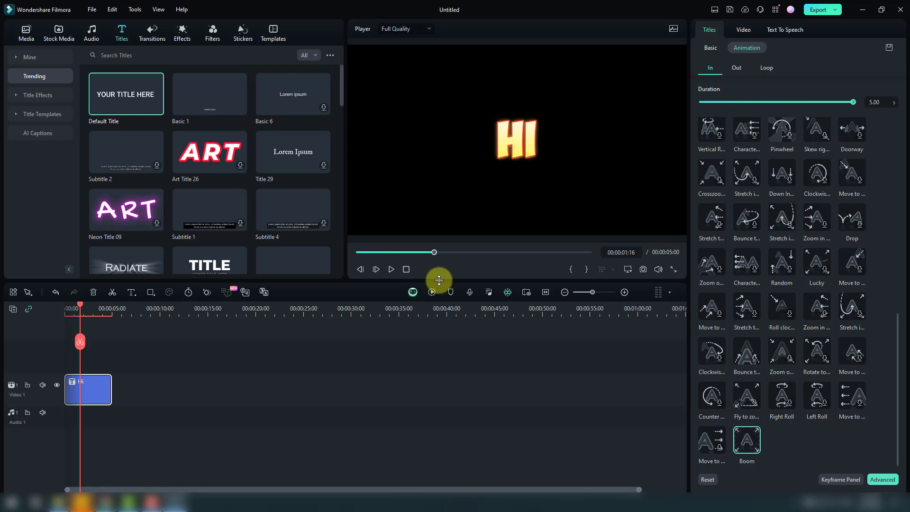
Shorten the "Hi" title clip in the timeline to about one second
click(625, 299)
click(623, 295)
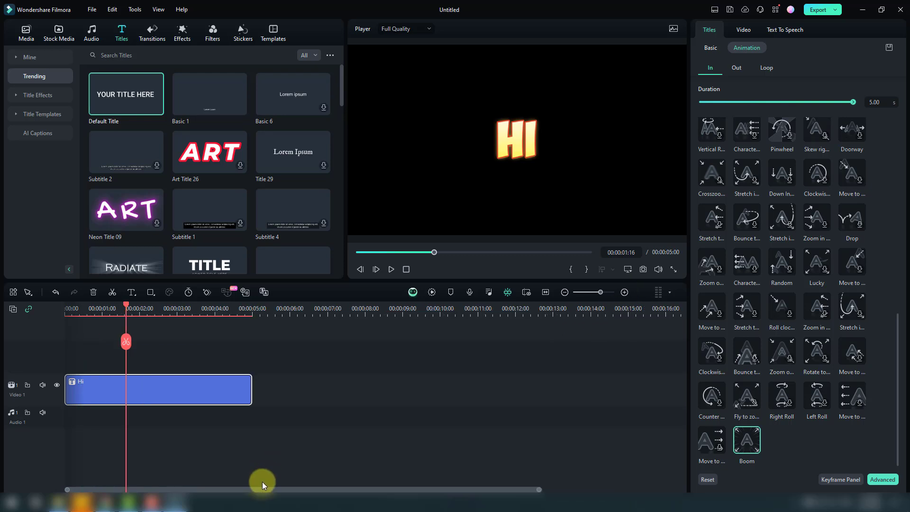
drag(250, 385, 89, 385)
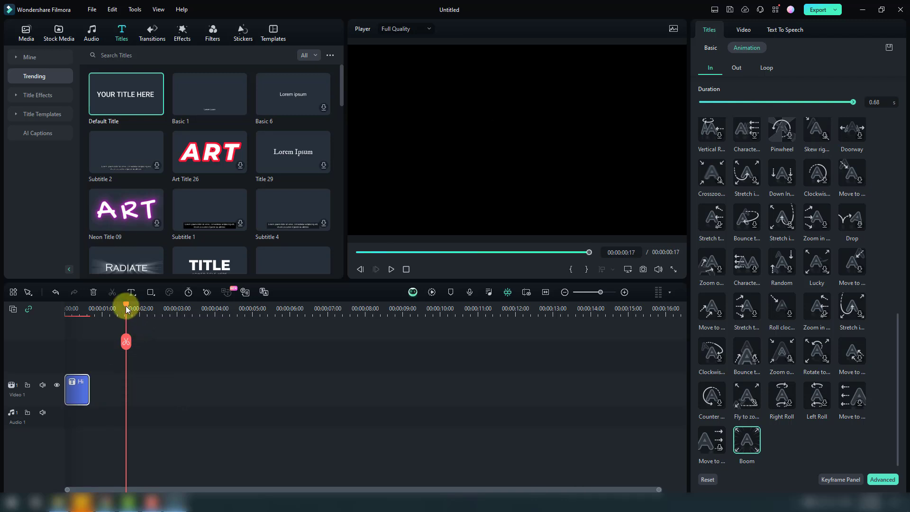
key(space)
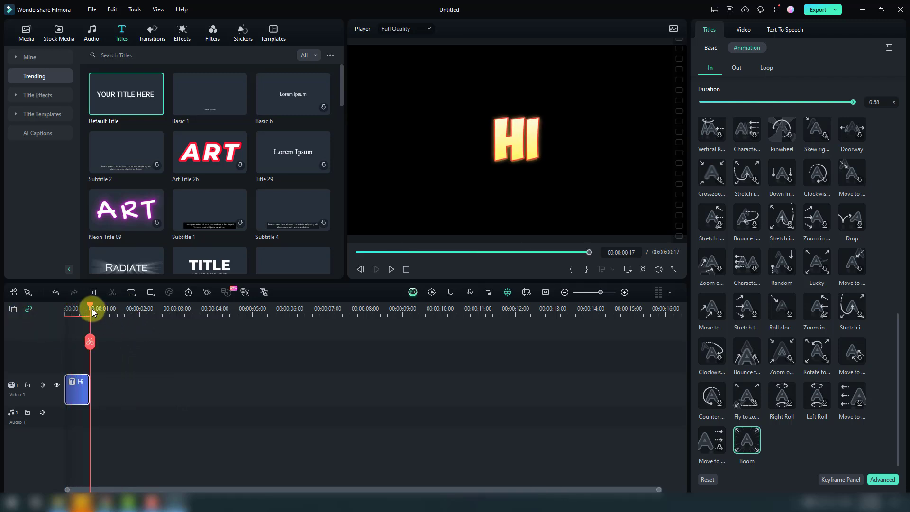
click(96, 375)
click(88, 379)
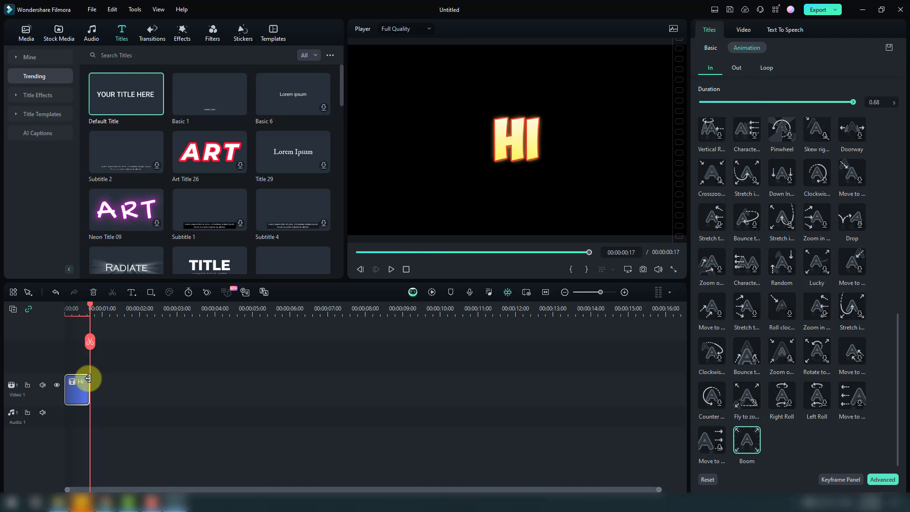
drag(88, 379, 102, 379)
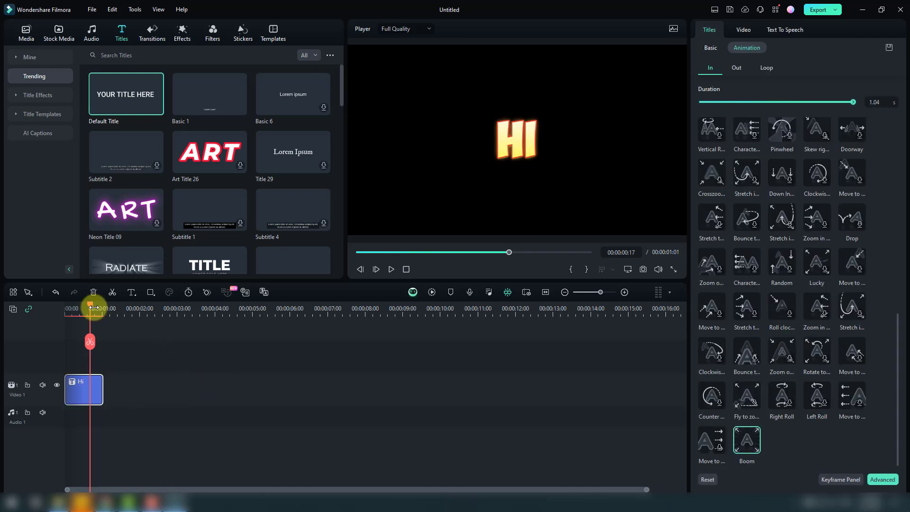
Duplicate the "Hi" title clip, place the copy directly after the original and play it
drag(91, 309, 113, 307)
key(ctrl+c)
key(ctrl+v)
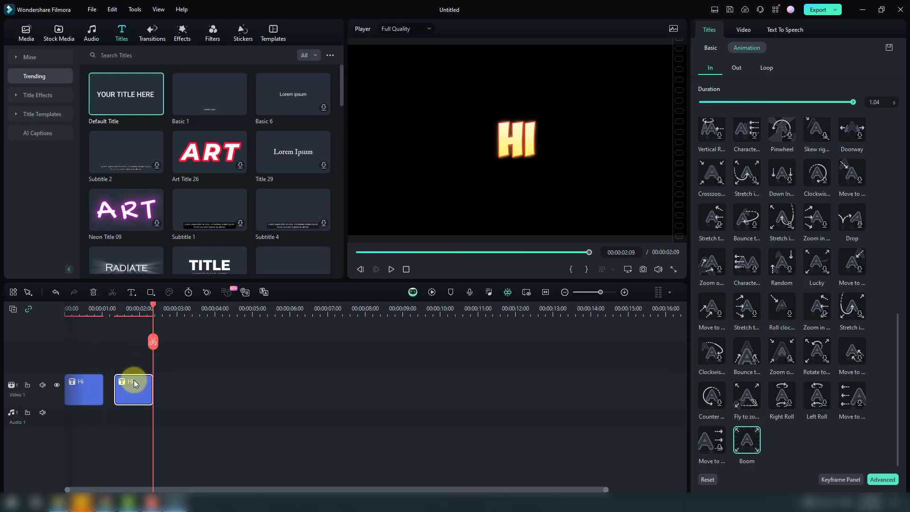
drag(132, 387, 119, 384)
key(space)
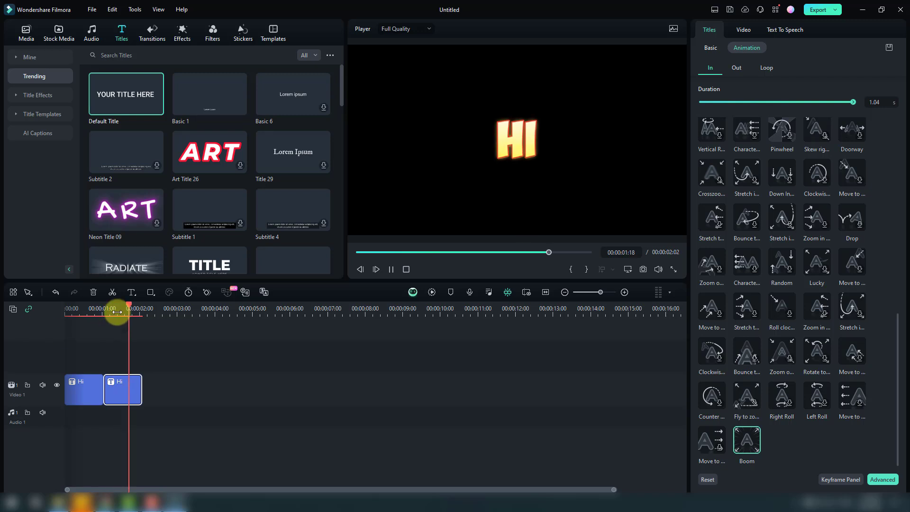
click(131, 308)
click(177, 378)
Change the text of the second title clip to "guys"
click(118, 388)
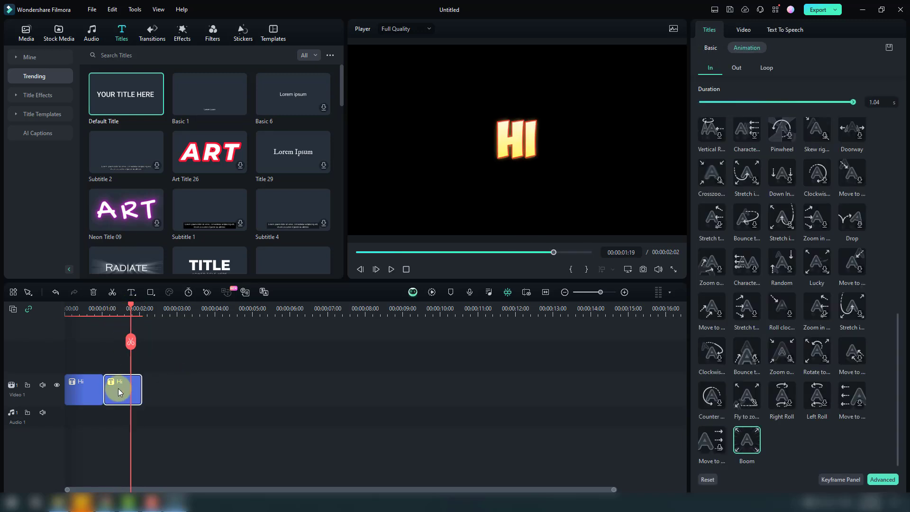
click(710, 48)
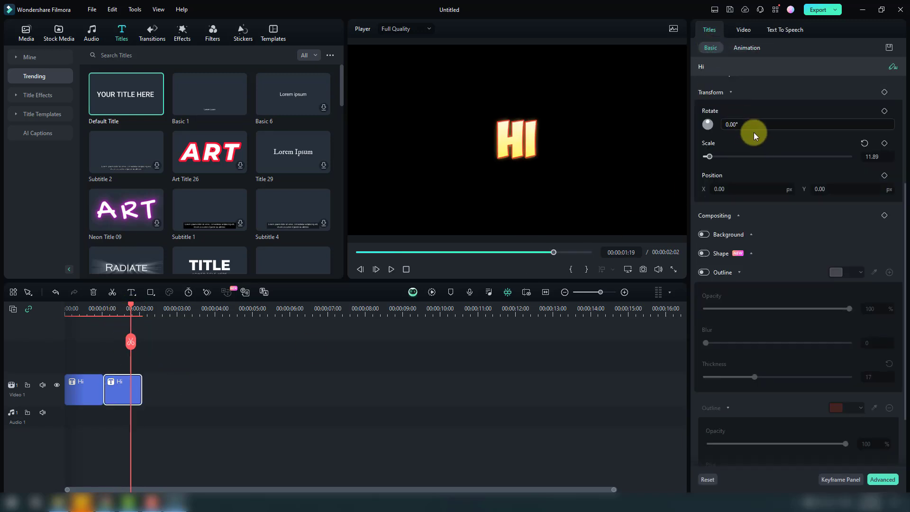
drag(901, 235, 902, 105)
click(704, 92)
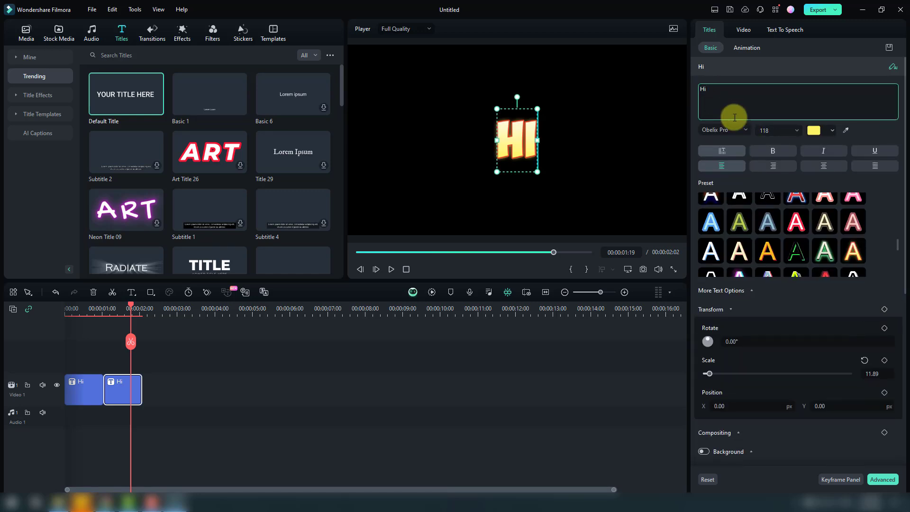
key(BackSpace)
key(BackSpace)
text(guys)
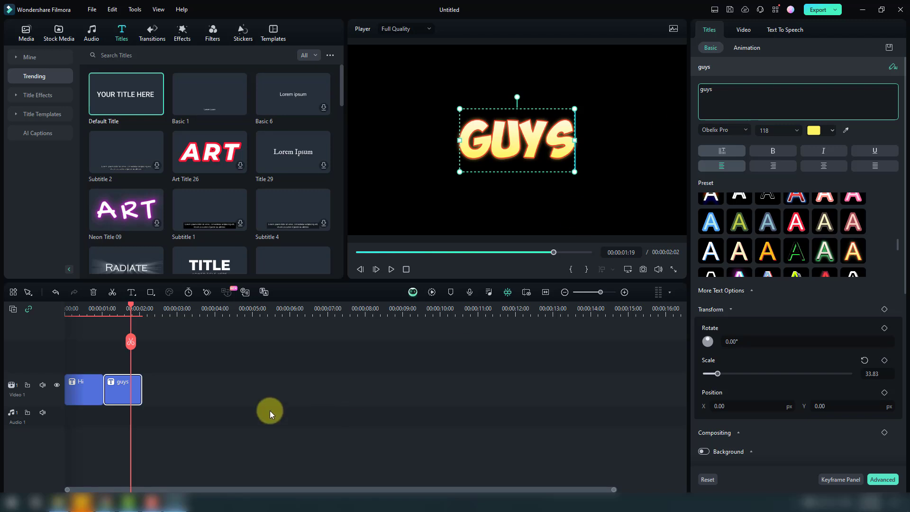
click(269, 410)
Preview the "Hi" and "guys" titles from the start of the timeline
drag(130, 307, 35, 330)
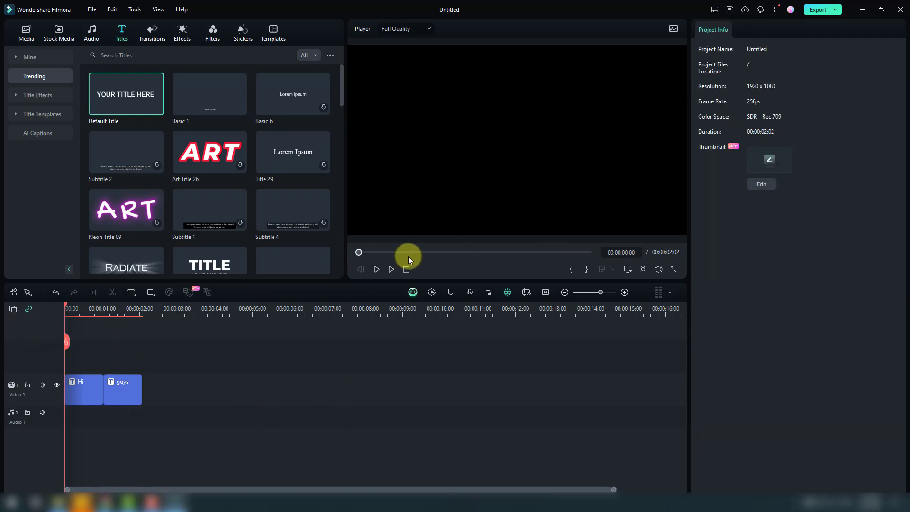
click(390, 270)
click(391, 270)
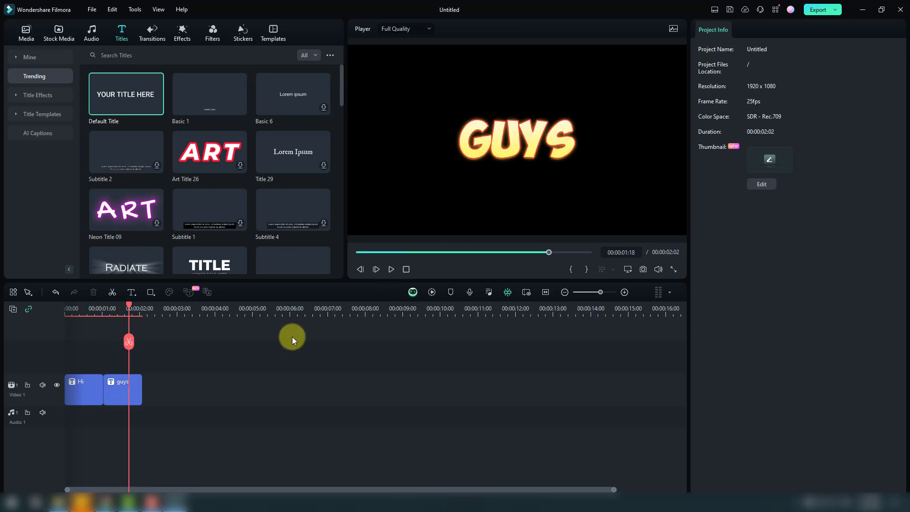
Shorten the "Hi" and "guys" clips to a combined length of 00:00:01:08 and close the gap between them
click(122, 386)
mouse_move(122, 385)
mouse_down()
mouse_move(148, 386)
mouse_move(87, 386)
mouse_move(112, 394)
mouse_up()
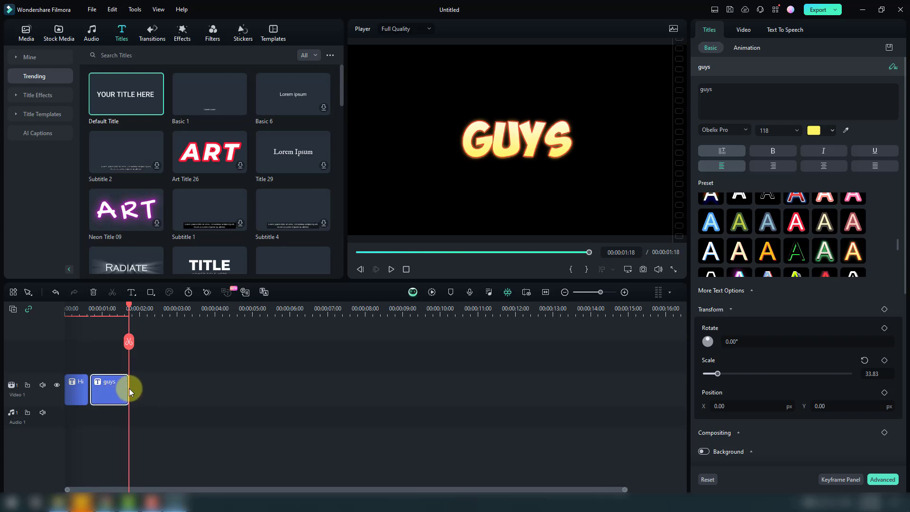
drag(129, 388, 117, 387)
drag(129, 306, 54, 312)
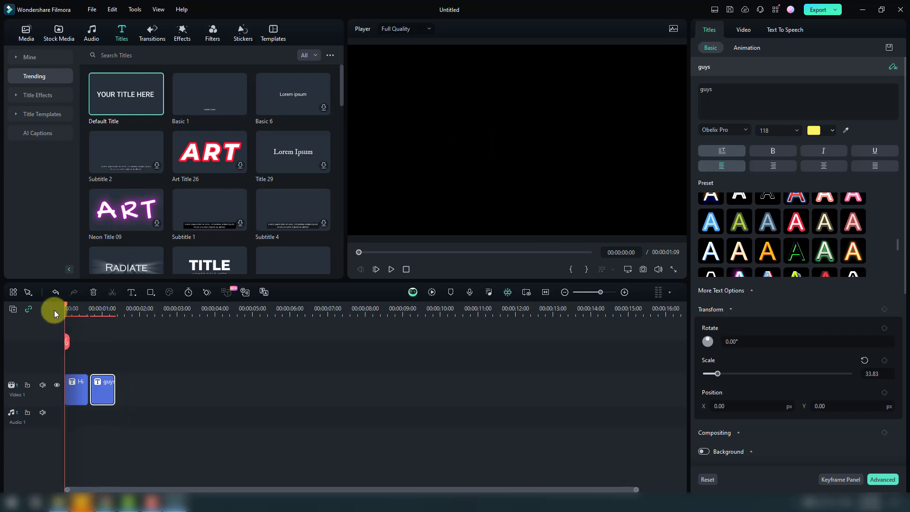
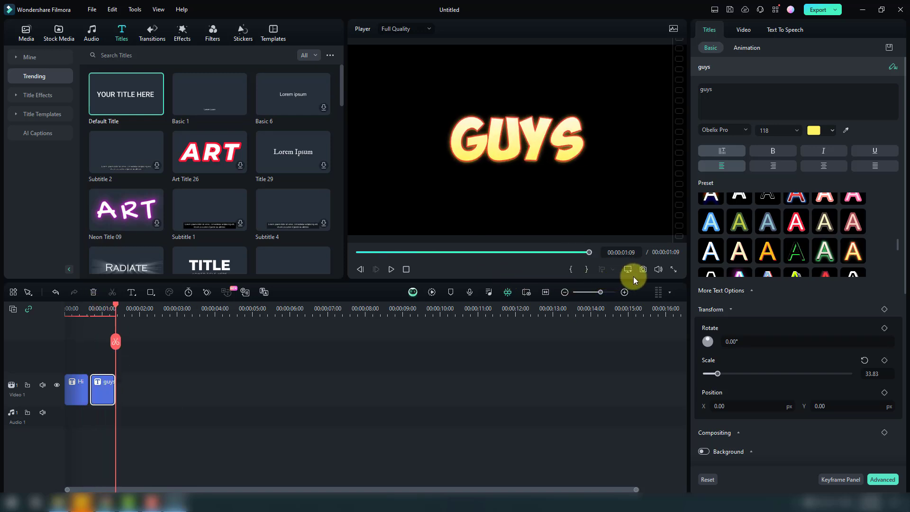
click(623, 293)
click(624, 292)
mouse_move(212, 394)
mouse_down()
mouse_move(183, 396)
mouse_move(208, 395)
mouse_up()
Play the two shortened title clips from the beginning to check their timing
key(Home)
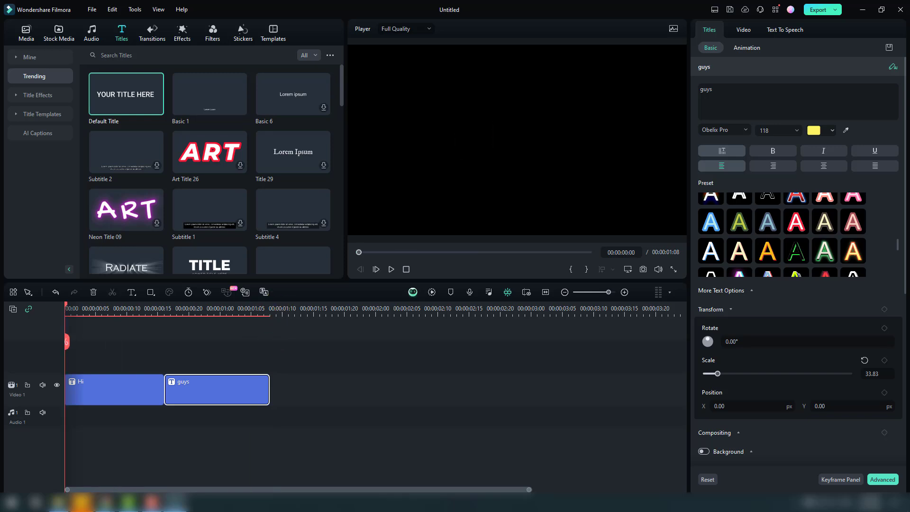
click(391, 270)
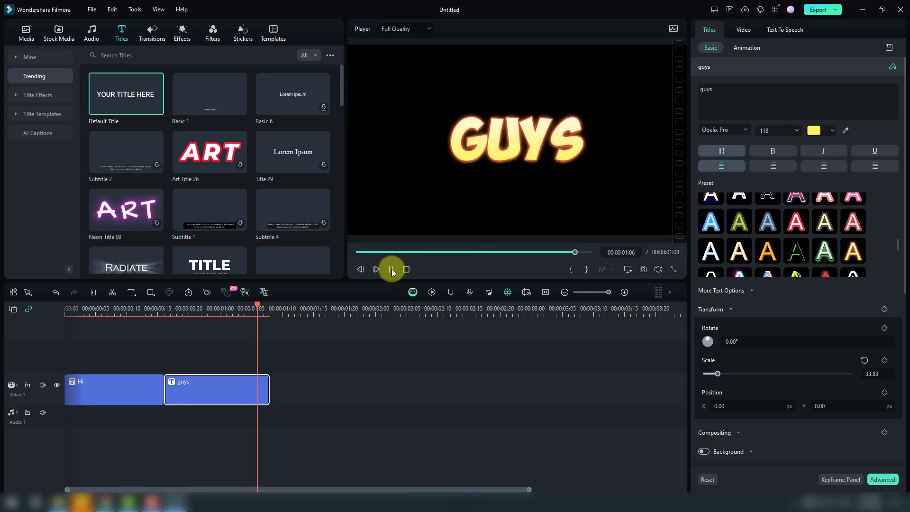
click(289, 380)
Duplicate the "guys" title clip and place the copy directly after it on the same track
click(214, 393)
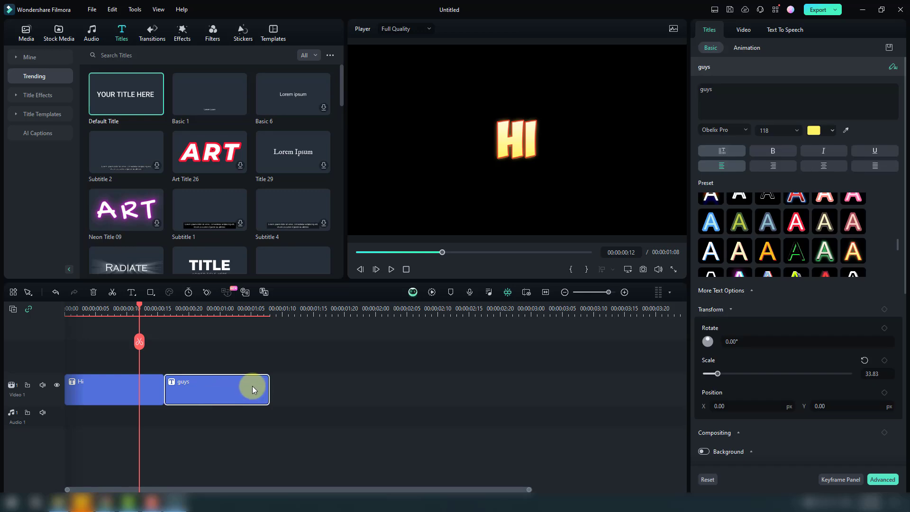
click(307, 307)
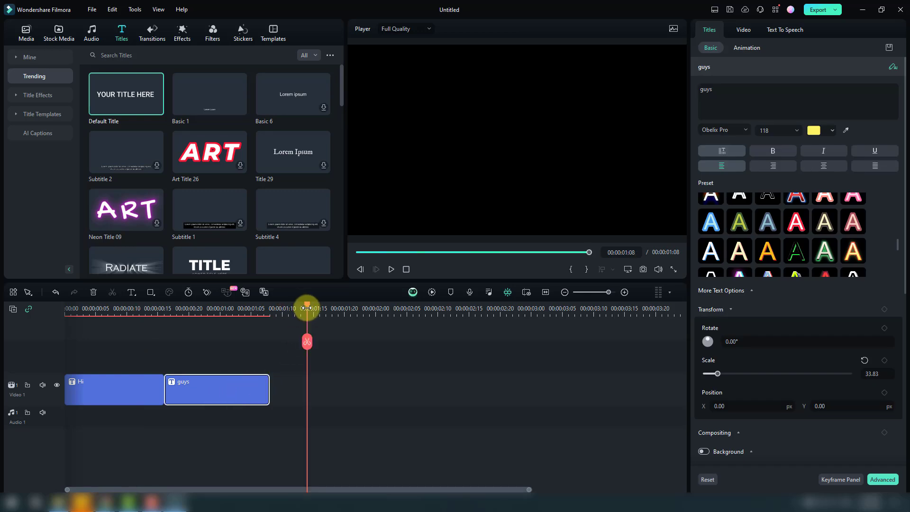
key(ctrl+v)
drag(346, 394, 309, 395)
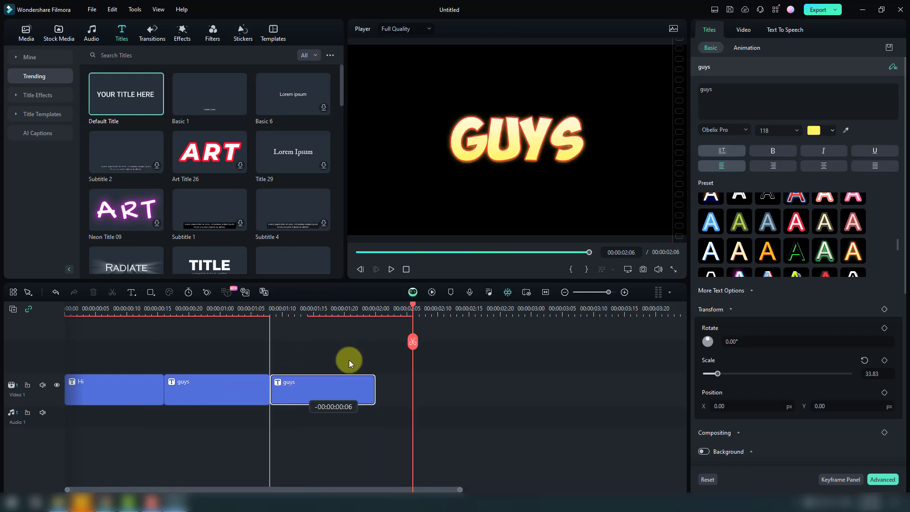
Change the third title's text to "welcome" and center it in the frame
drag(374, 309, 319, 309)
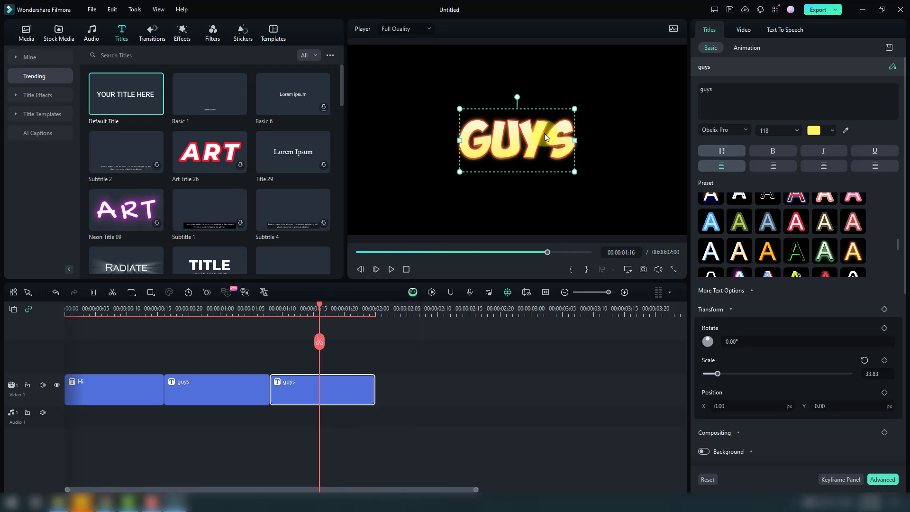
double_click(513, 153)
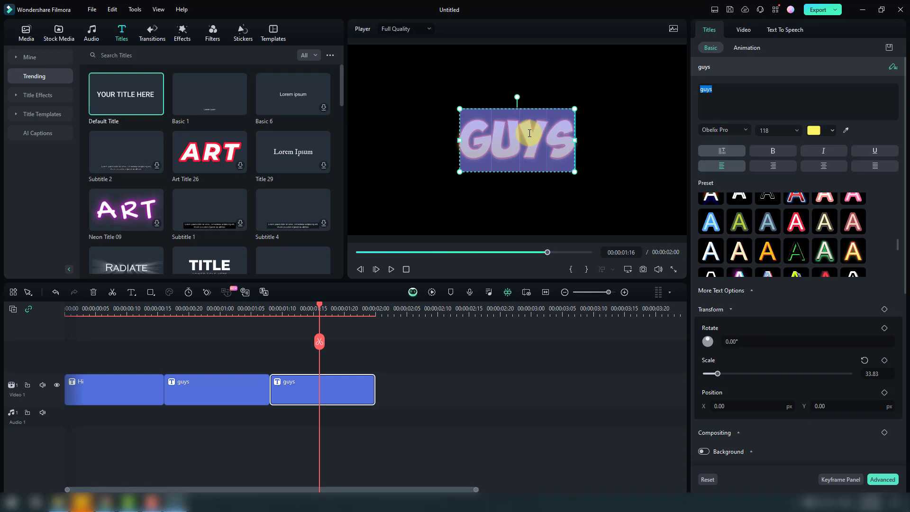
text(welcome)
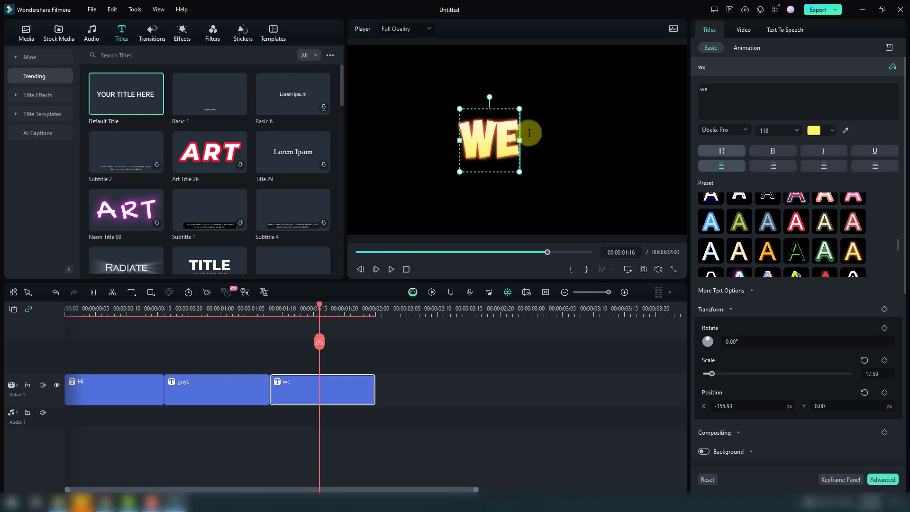
click(485, 368)
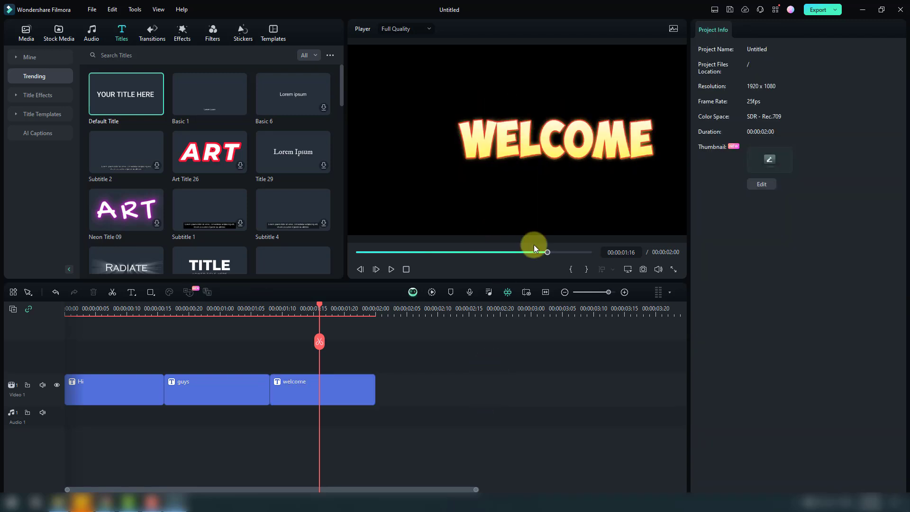
drag(569, 161, 550, 147)
Preview the three-title sequence from the start
drag(319, 305, 52, 325)
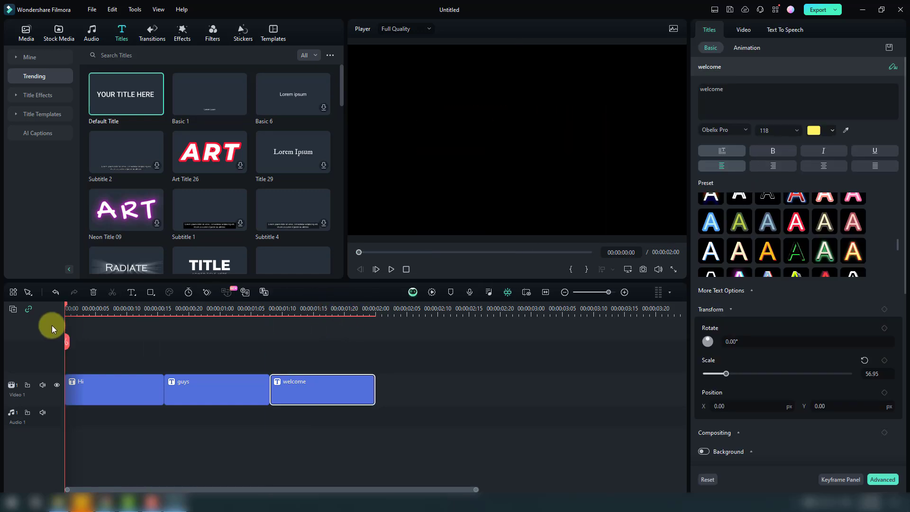
click(390, 270)
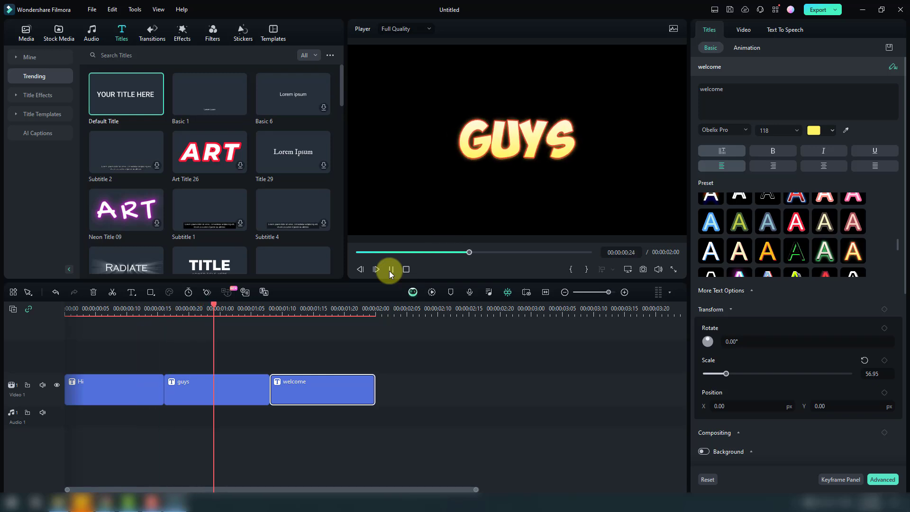
Shorten the "welcome" title clip and then the "guys" clip to about 10 frames, closing the gap between them
click(390, 270)
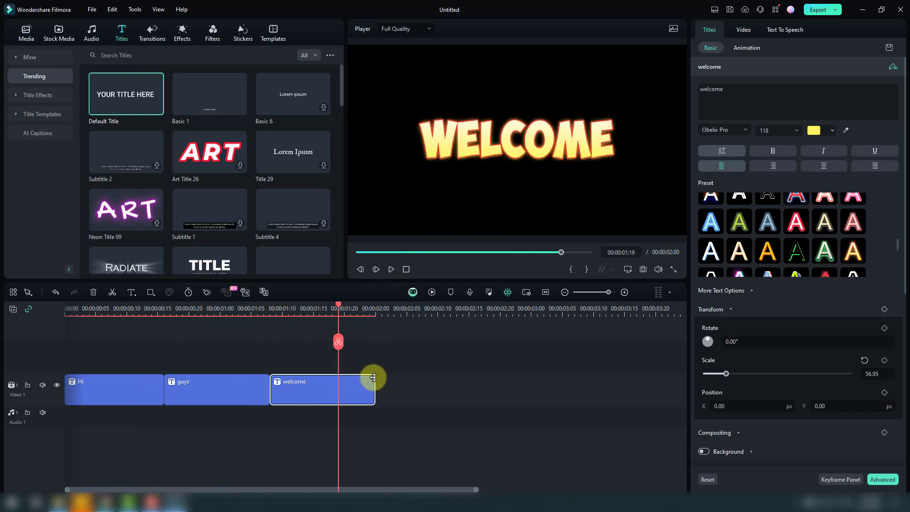
drag(372, 377, 340, 377)
drag(338, 305, 146, 335)
click(225, 386)
drag(268, 381, 226, 382)
click(295, 382)
Check the sequence's timing from the start and shorten the "Hi" title clip to about 6 frames
drag(162, 312, 75, 319)
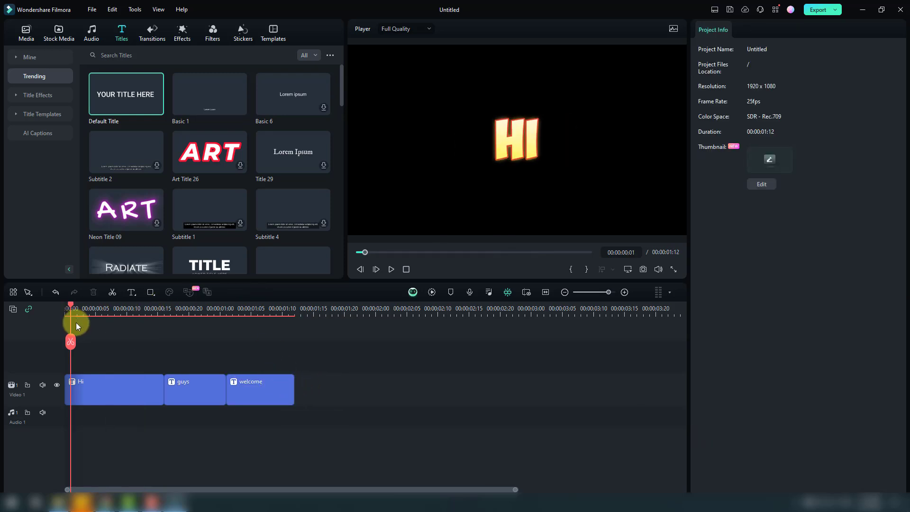
key(space)
click(149, 388)
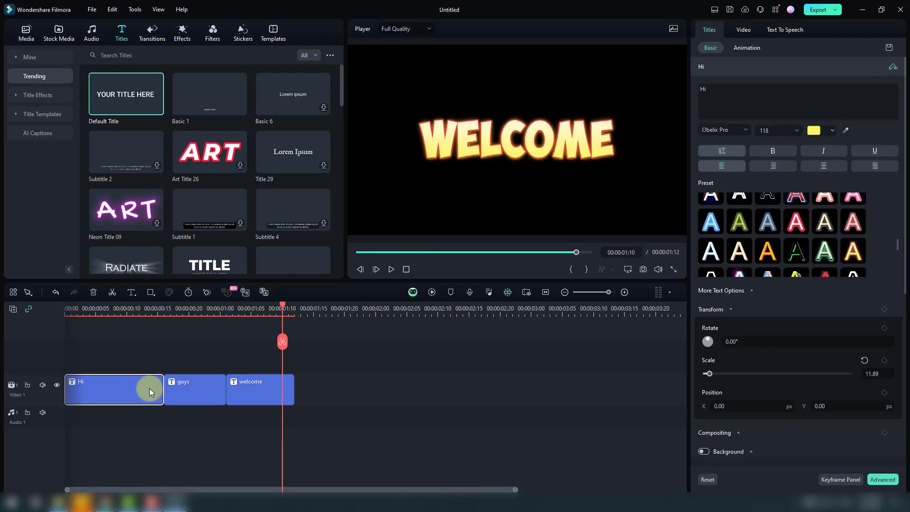
drag(161, 383, 100, 382)
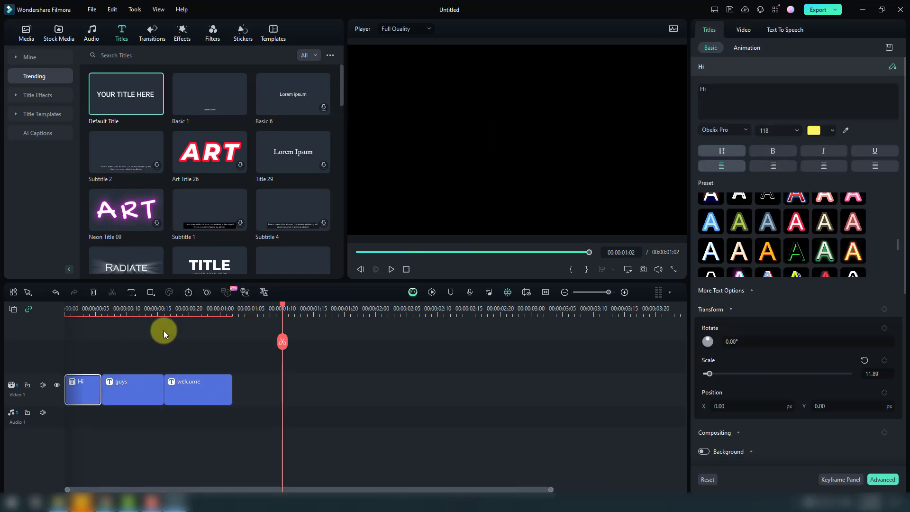
Play the three tightened title clips from the beginning
drag(122, 308, 102, 310)
drag(170, 303, 1, 314)
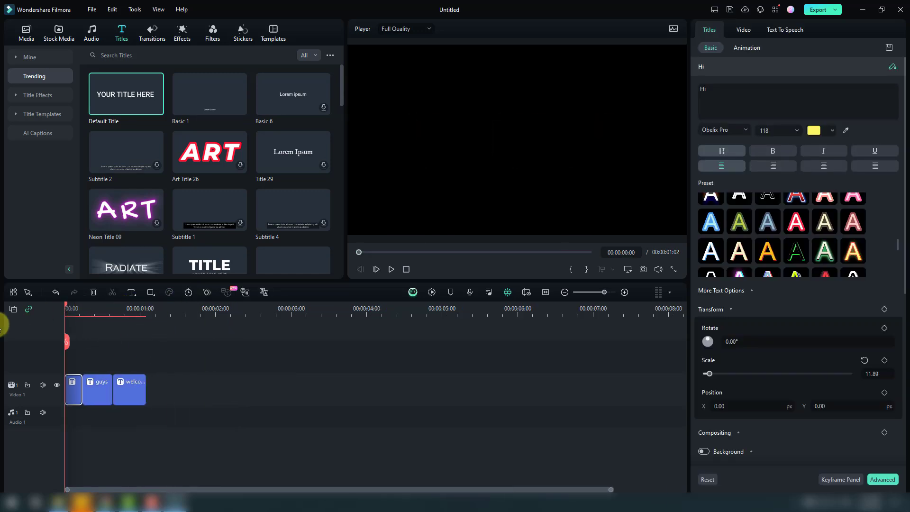
key(space)
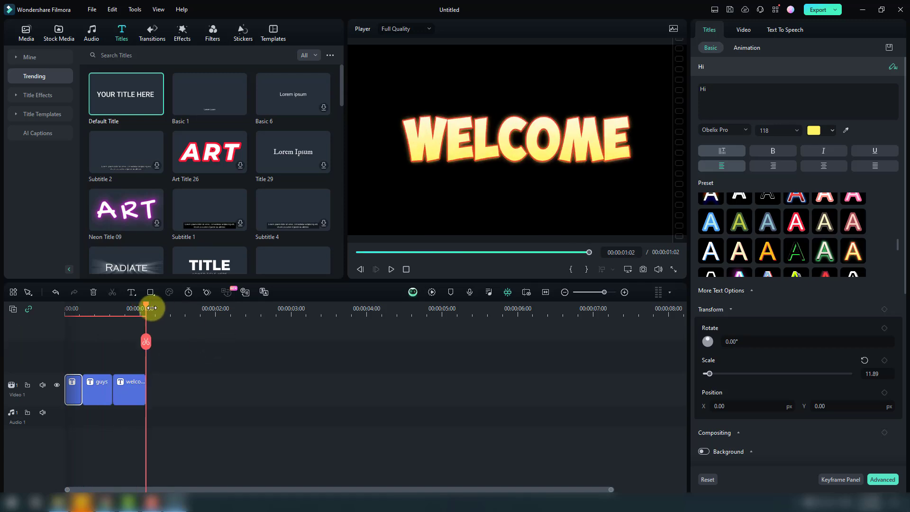
Duplicate the "welcome" title clip directly after the original and trim the copy to about 9 frames
click(149, 382)
click(130, 384)
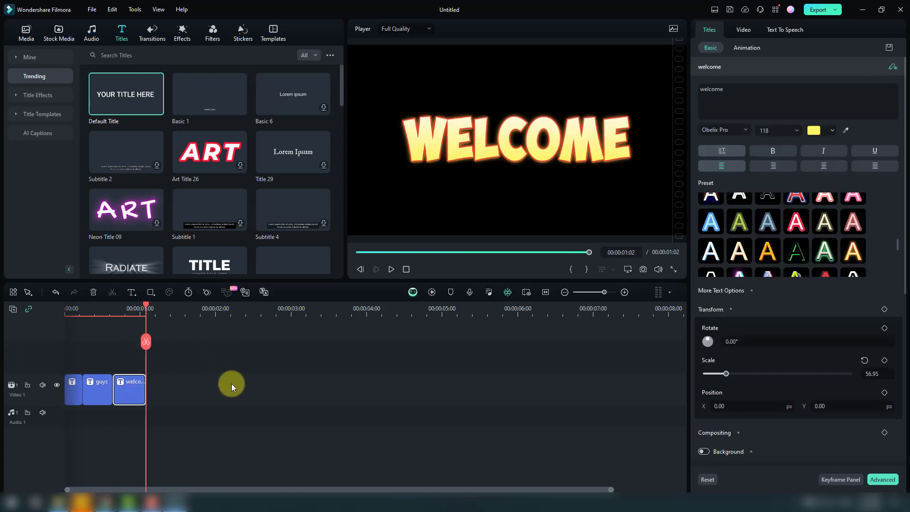
key(ctrl+c)
key(ctrl+v)
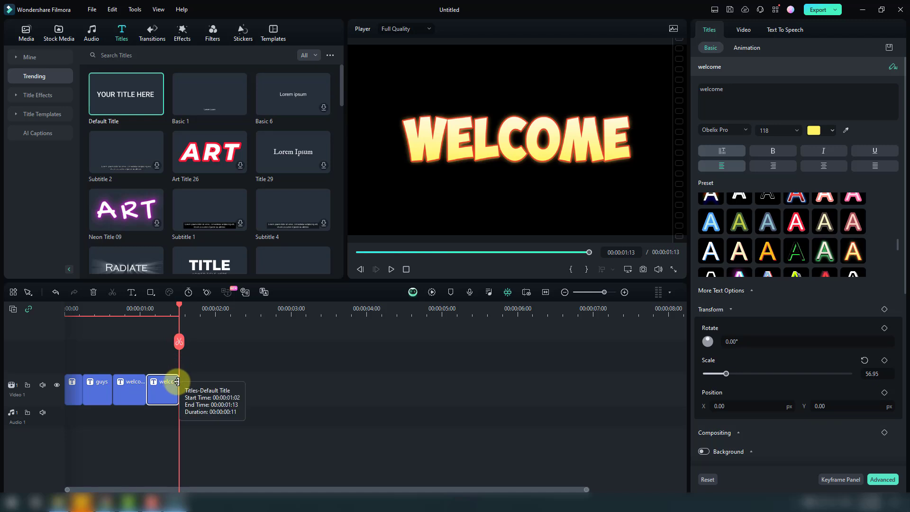
drag(178, 379, 172, 379)
Change the fourth title's text to "to" and center it in the frame
drag(174, 306, 161, 307)
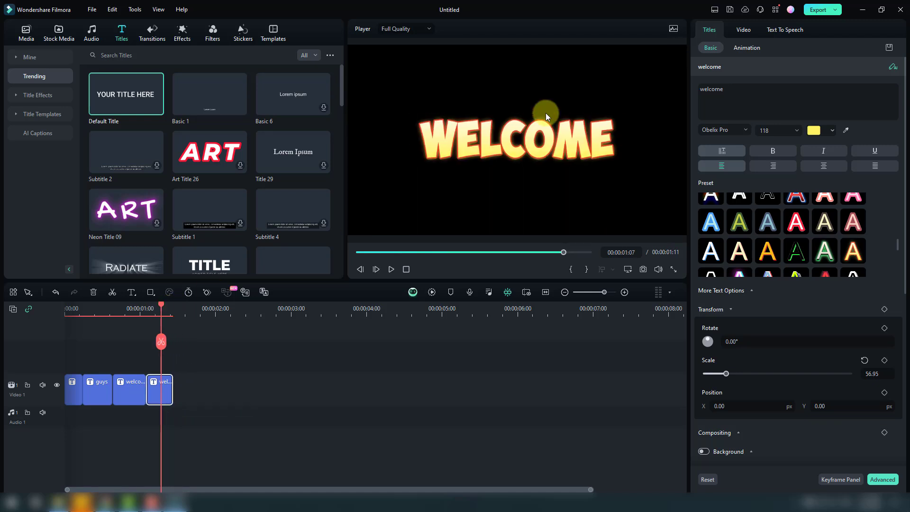
double_click(514, 133)
text(to)
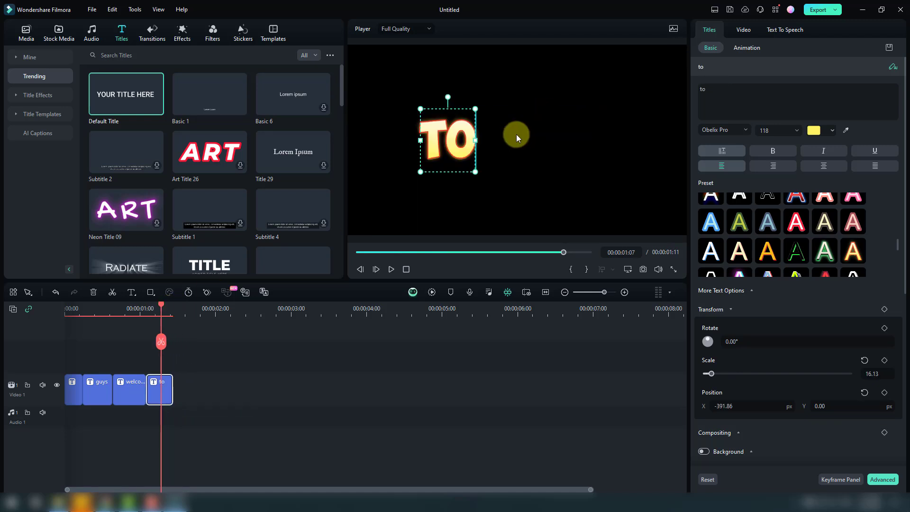
click(321, 401)
drag(463, 151, 532, 151)
Duplicate the "to" title clip and place the copy directly after it on the same track
click(174, 386)
click(179, 388)
click(172, 390)
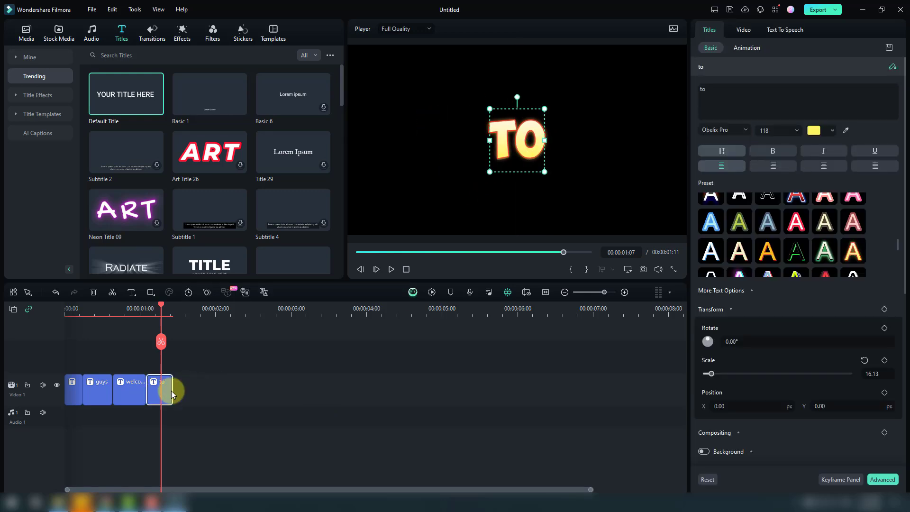
click(194, 310)
key(ctrl+v)
drag(198, 384, 181, 385)
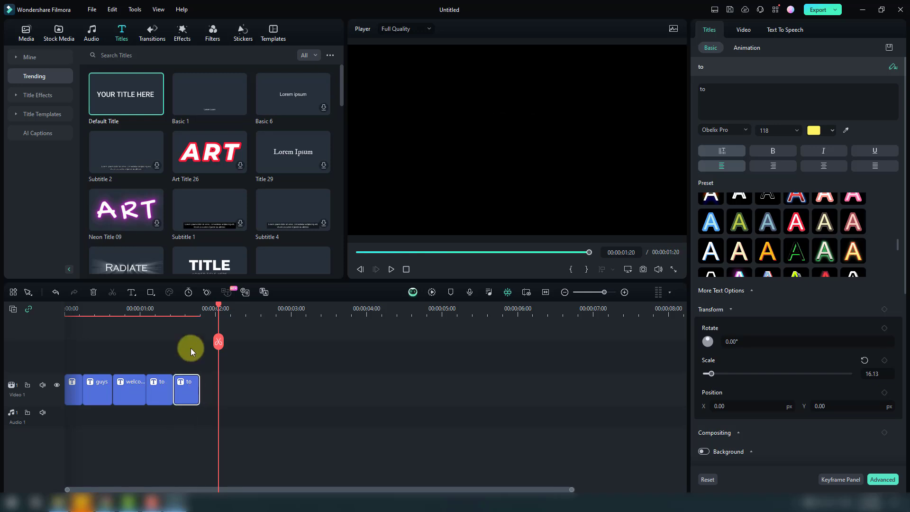
Change the fifth title's text to "video" and center it in the frame
click(191, 311)
double_click(511, 146)
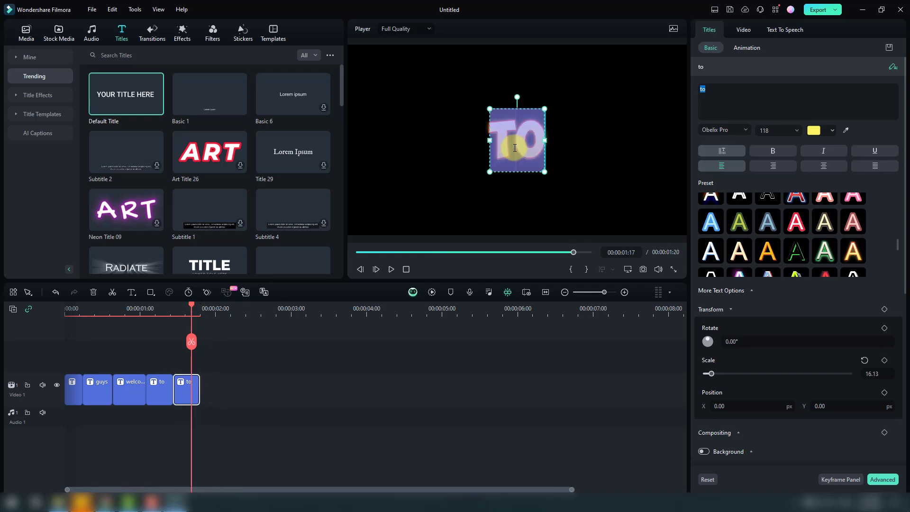
text(vy)
key(BackSpace)
text(ide)
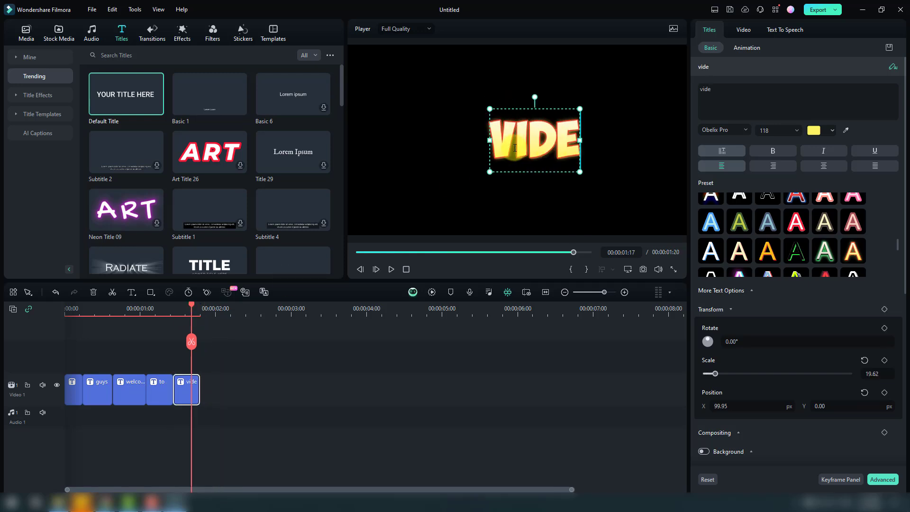
text(o)
click(490, 342)
drag(559, 152, 539, 151)
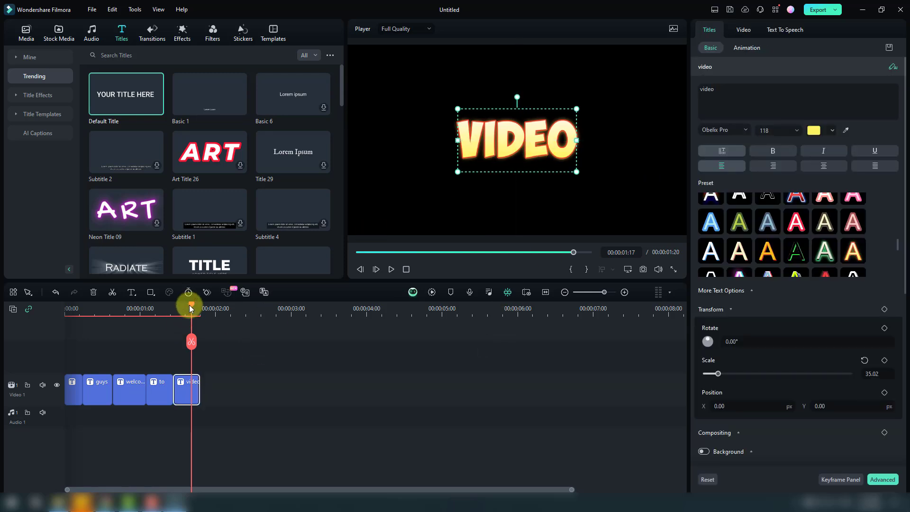
Preview the five-title sequence from the start
drag(189, 308, 38, 310)
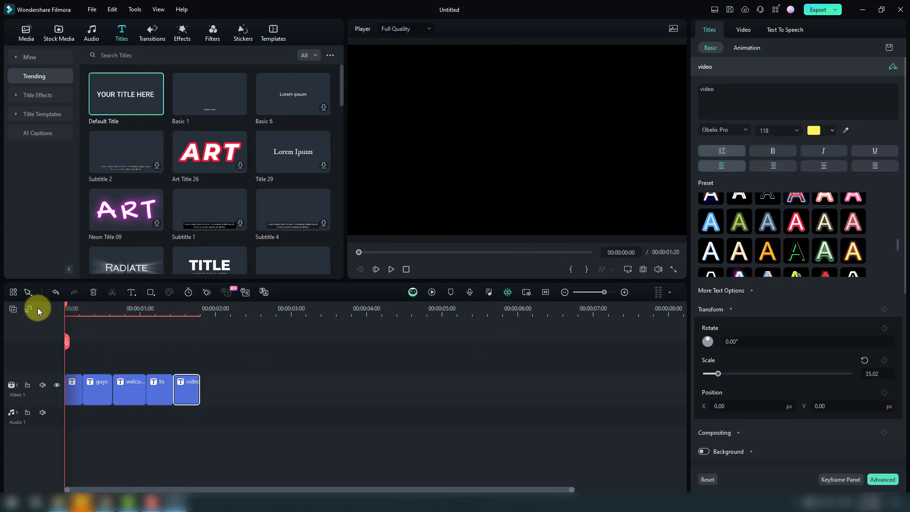
click(388, 269)
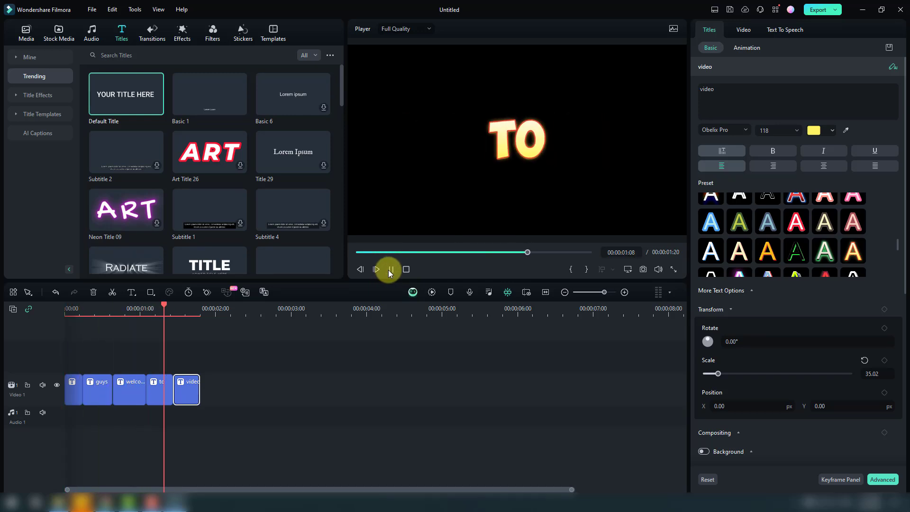
click(391, 271)
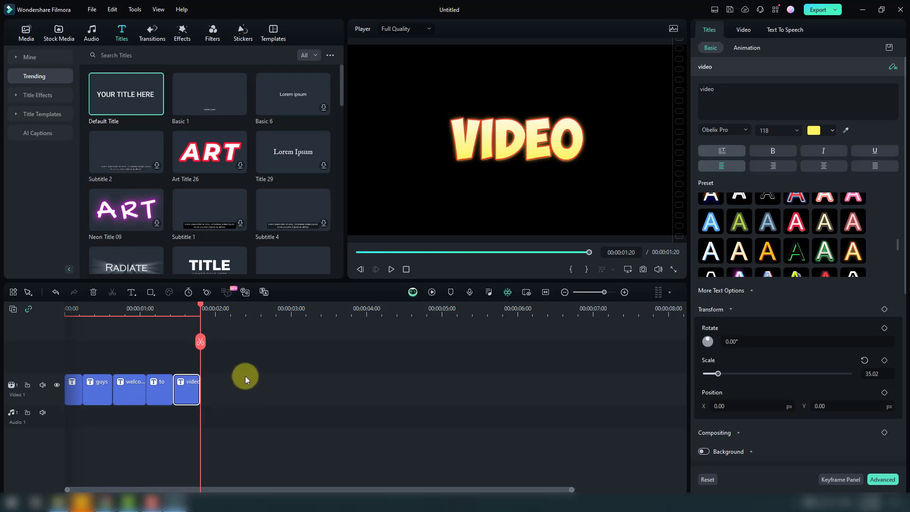
Copy all five title clips and paste the set further along the same track at about 00:00:03:18
key(ctrl+a)
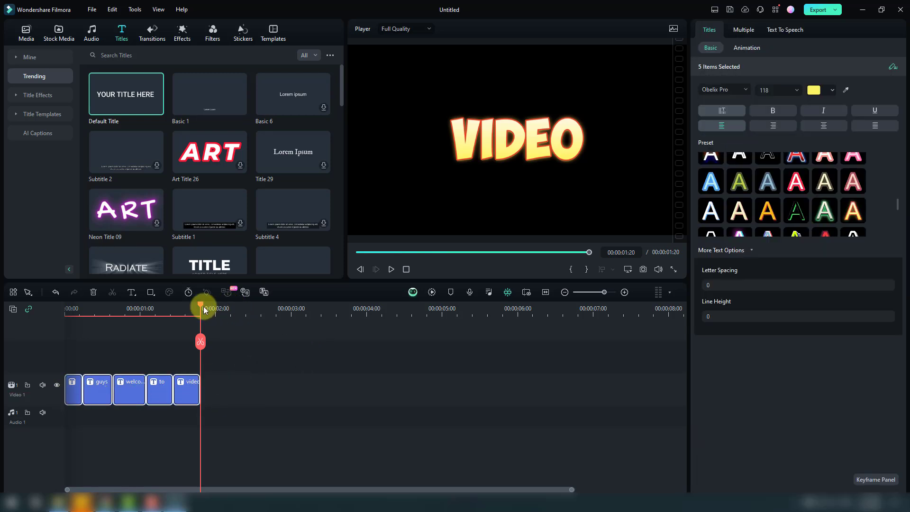
drag(204, 309, 345, 309)
key(ctrl+v)
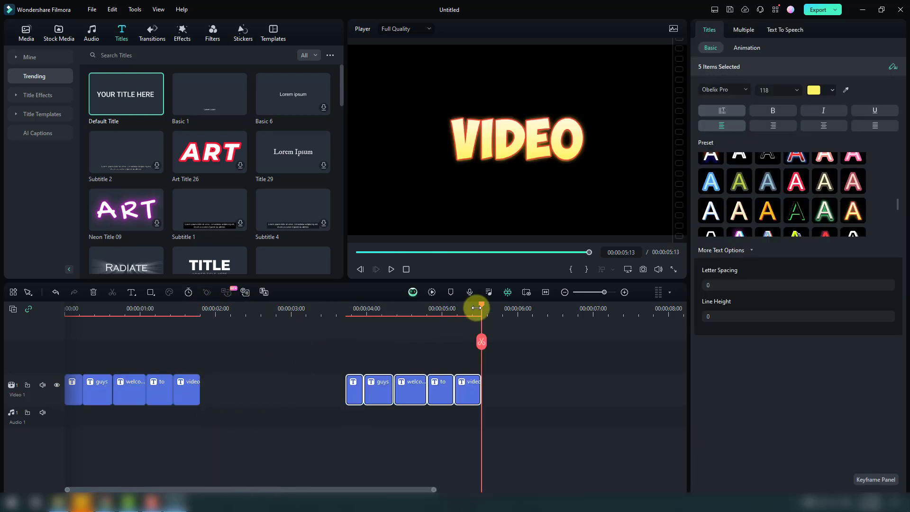
drag(476, 308, 348, 317)
click(438, 346)
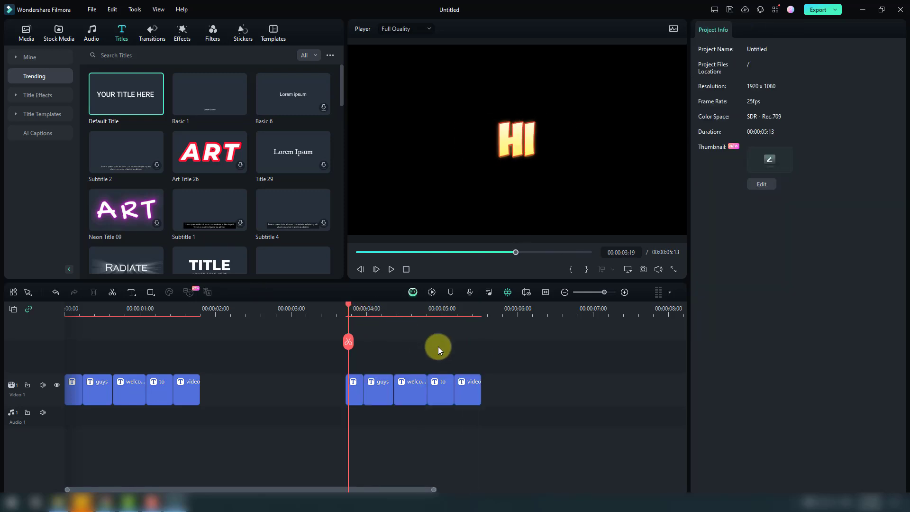
Apply the Drop in-animation to the copied "Hi" title, move the other copies further along, and lengthen "Hi" to about 0.88 s
click(354, 384)
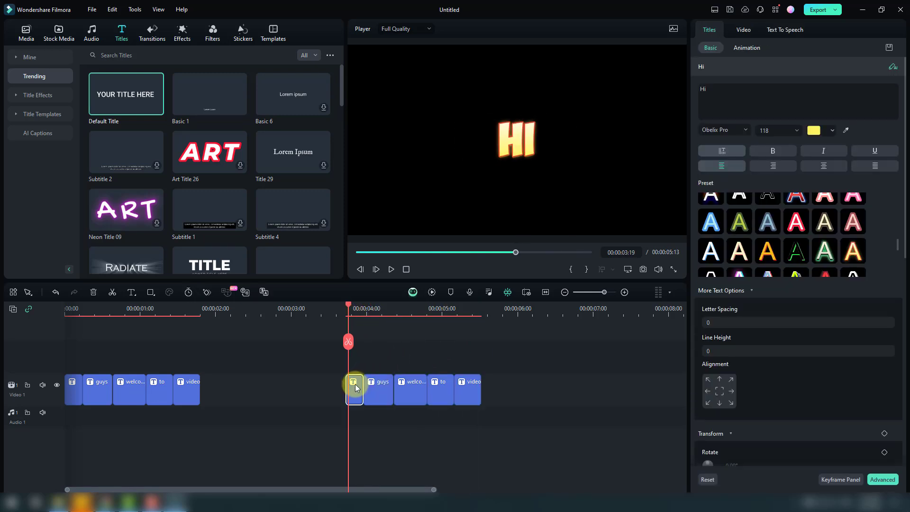
click(748, 50)
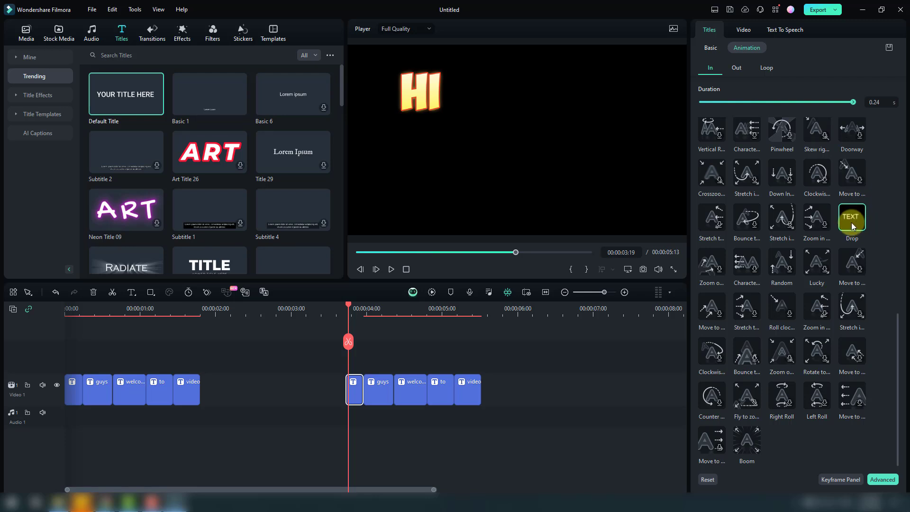
click(345, 305)
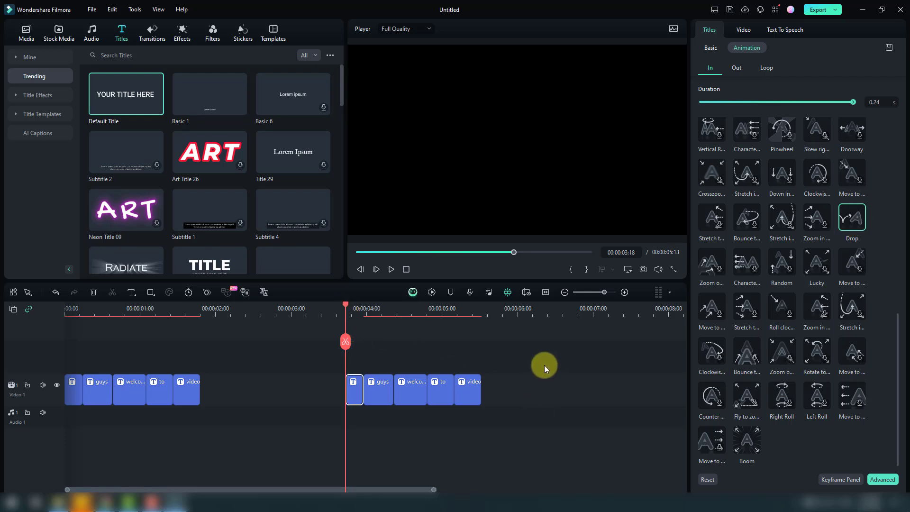
drag(544, 368, 532, 393)
drag(361, 386, 406, 368)
Play the copied "Hi" title repeatedly to check its Drop animation
click(391, 269)
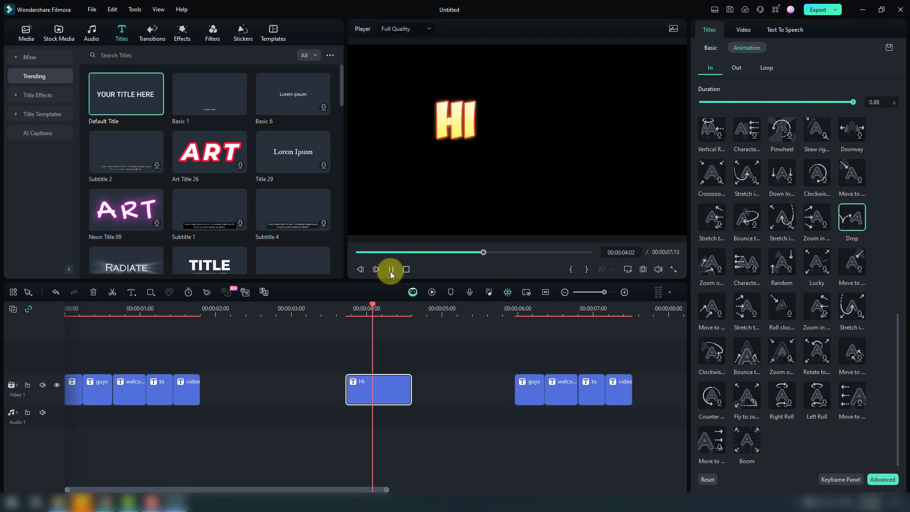
click(349, 326)
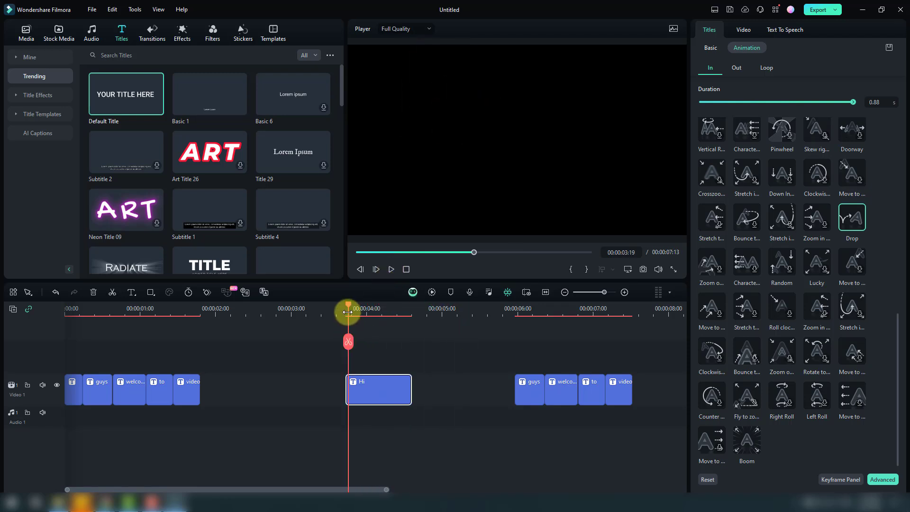
click(390, 270)
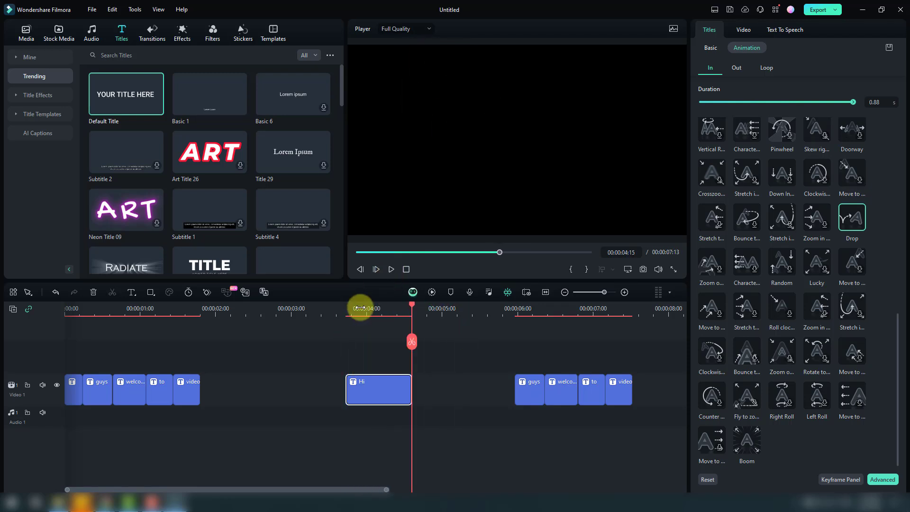
click(339, 309)
key(space)
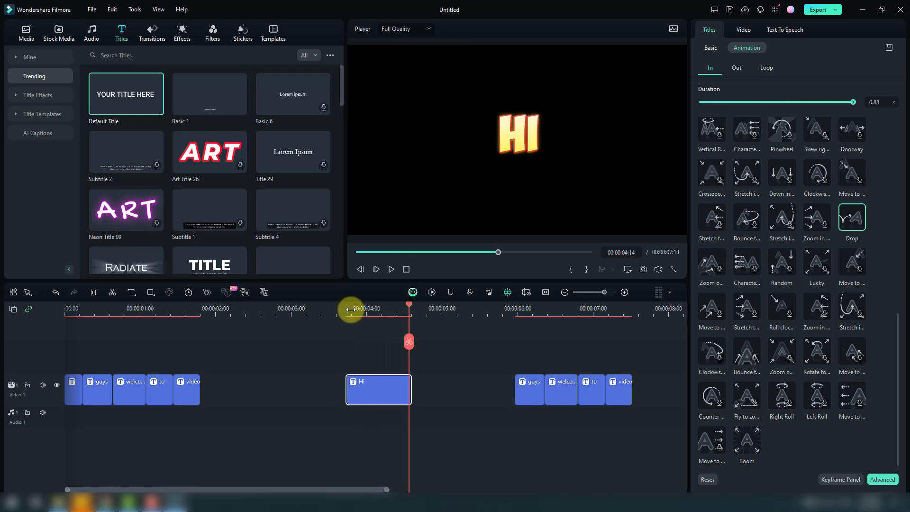
Extend the copied "guys" title to about 1.04 s right after "Hi" and replace its in-animation with Crosszoom
drag(533, 386, 489, 382)
drag(410, 307, 449, 305)
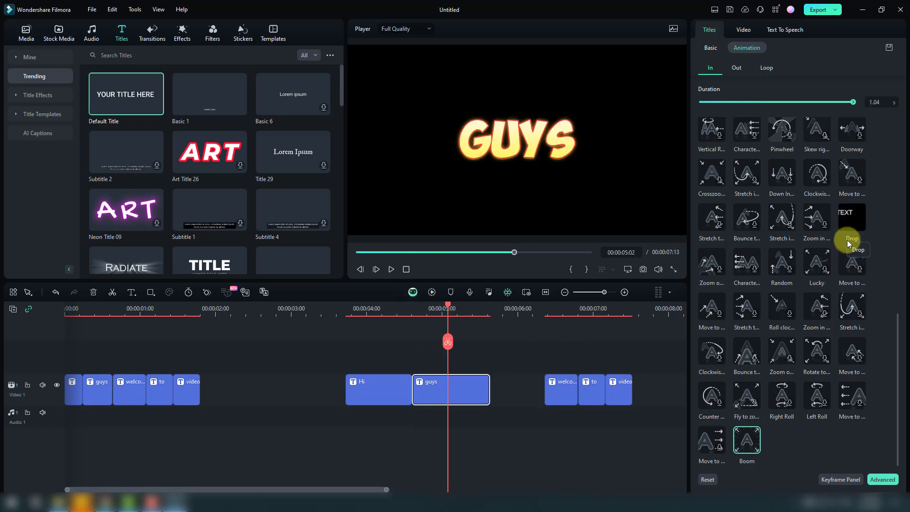
click(711, 174)
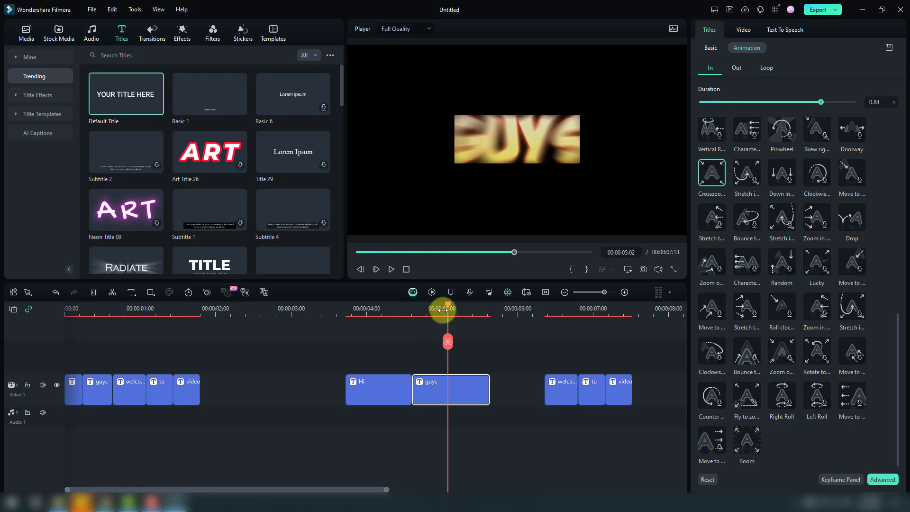
drag(430, 313, 469, 312)
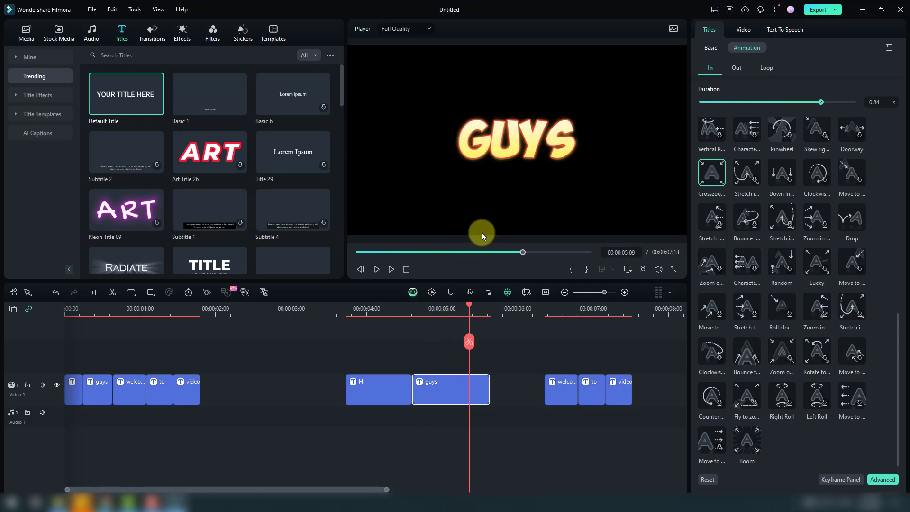
Enlarge the copied "guys" title in the preview until it fills the frame's width
click(492, 155)
drag(459, 171, 342, 235)
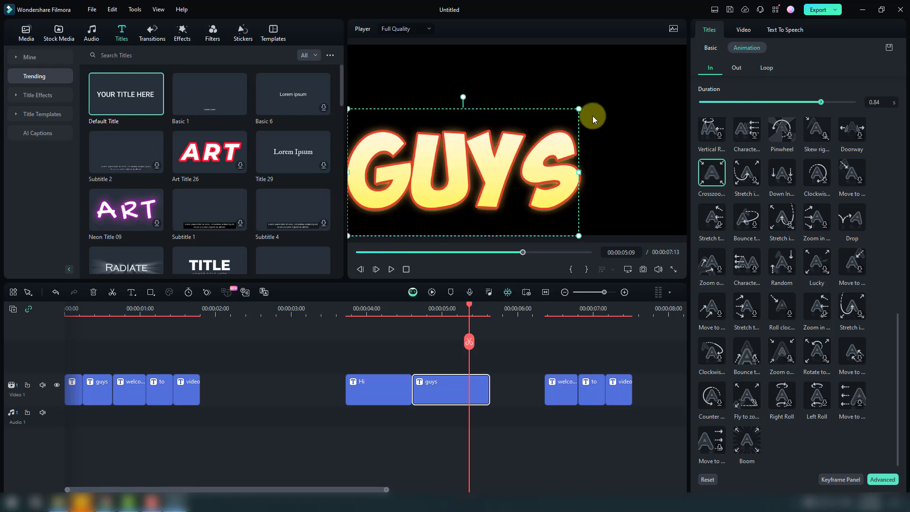
drag(579, 109, 685, 50)
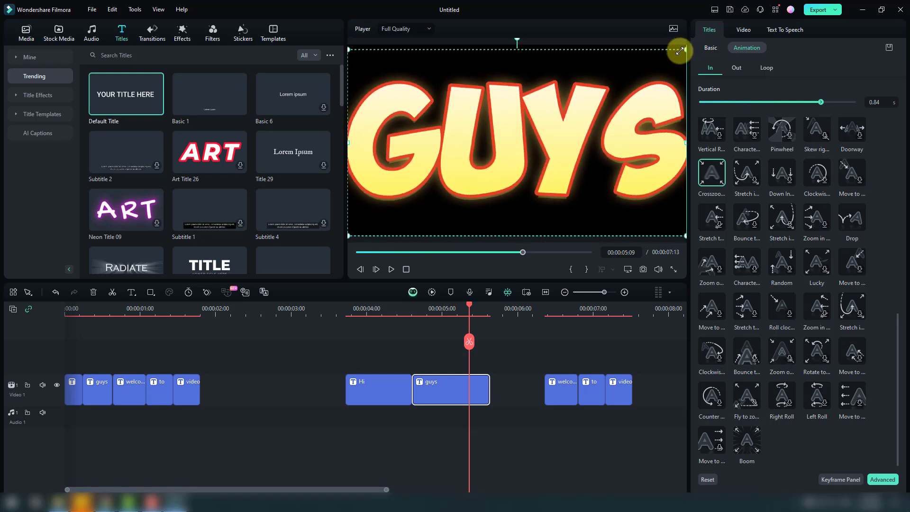
Preview the change from the copied "Hi" title to the enlarged "guys" title
click(403, 309)
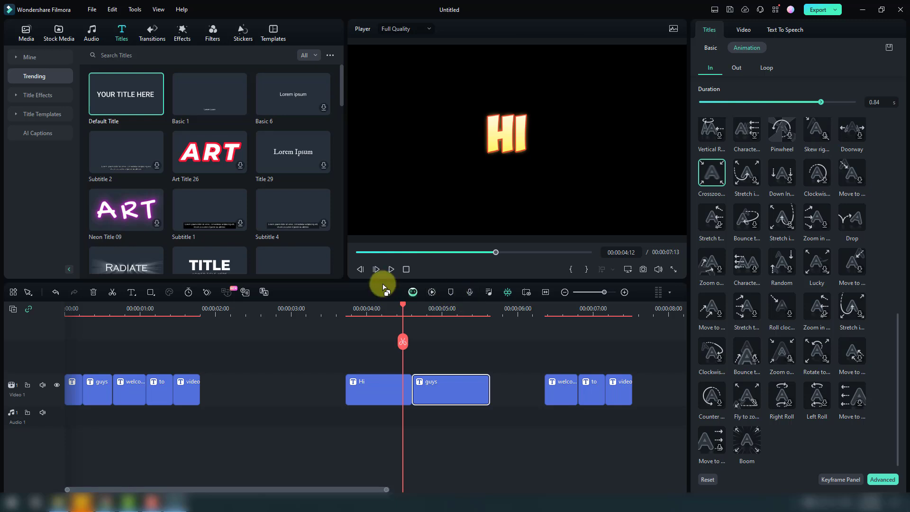
click(391, 269)
click(391, 270)
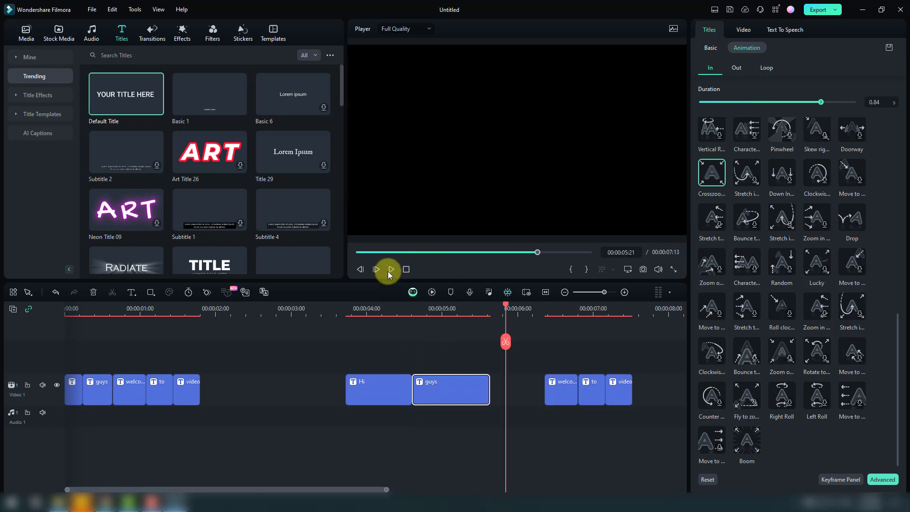
Extend the copied "guys" title to about 1.3 s and replay its Crosszoom entrance
click(416, 309)
key(space)
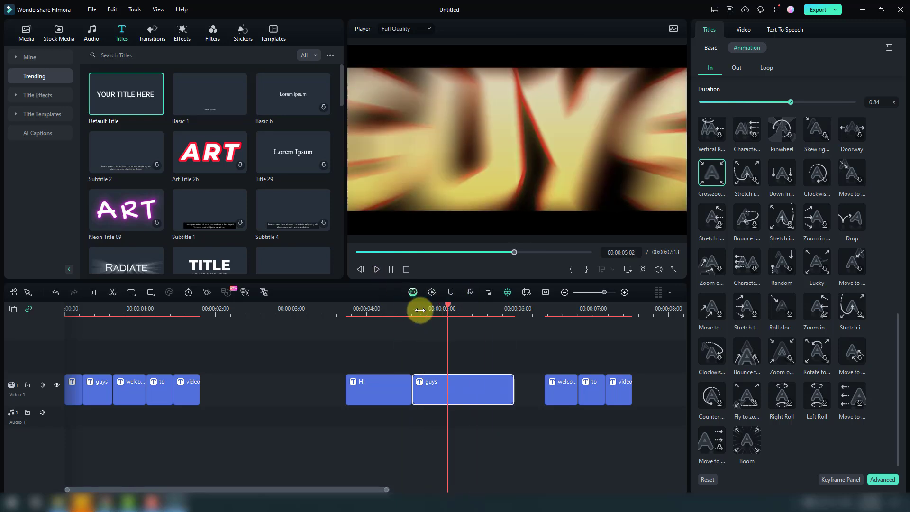
click(420, 309)
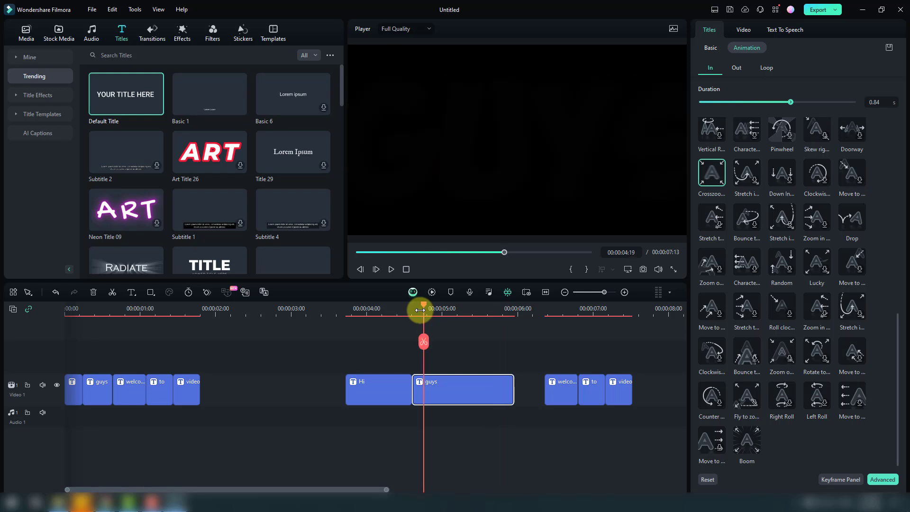
key(space)
Place the copied "welcome" title directly after "guys" and extend it to 1.88 s, moving "to" and "video" along the track to make room
drag(561, 382, 534, 391)
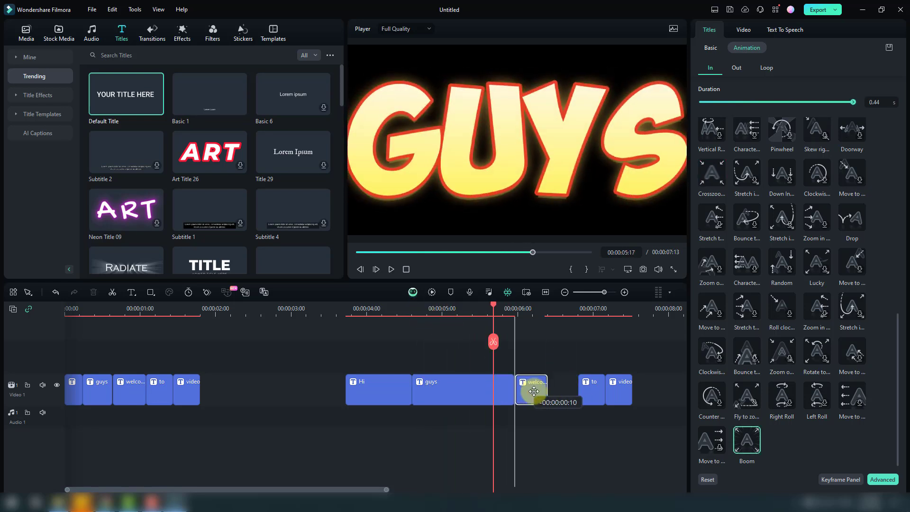
drag(356, 488, 410, 488)
click(485, 390)
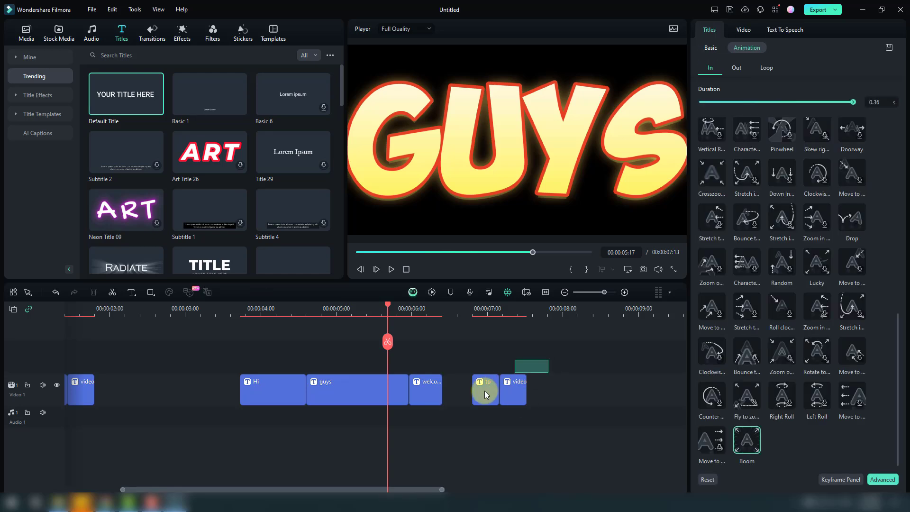
drag(485, 391, 608, 391)
drag(442, 383, 551, 380)
drag(392, 306, 438, 305)
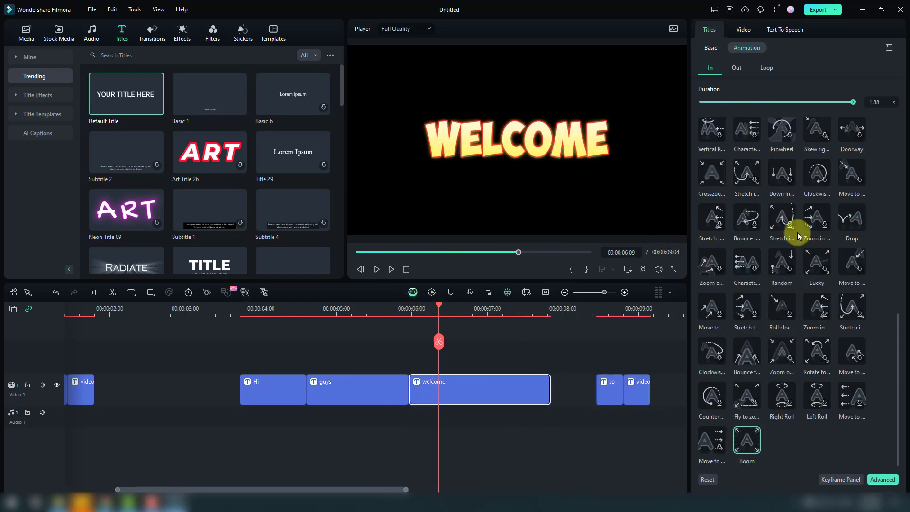
Give the copied "welcome" title the character-based in-animation listed beside RichTick and play it from the end of "guys"
scroll(854, 169, up, 2)
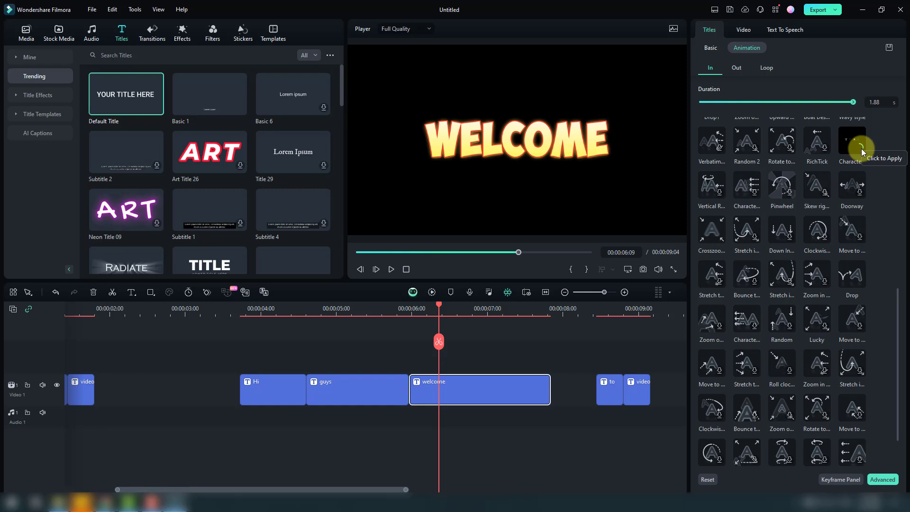
click(861, 149)
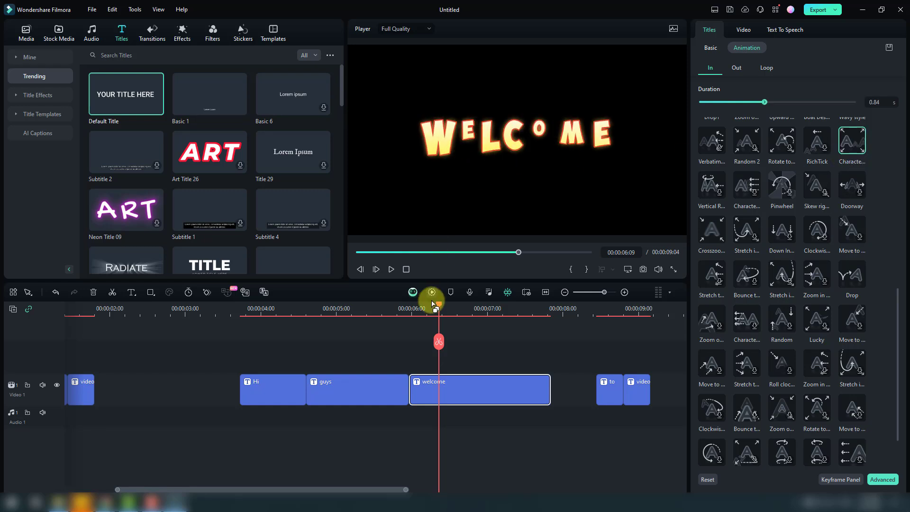
drag(439, 305, 388, 304)
key(space)
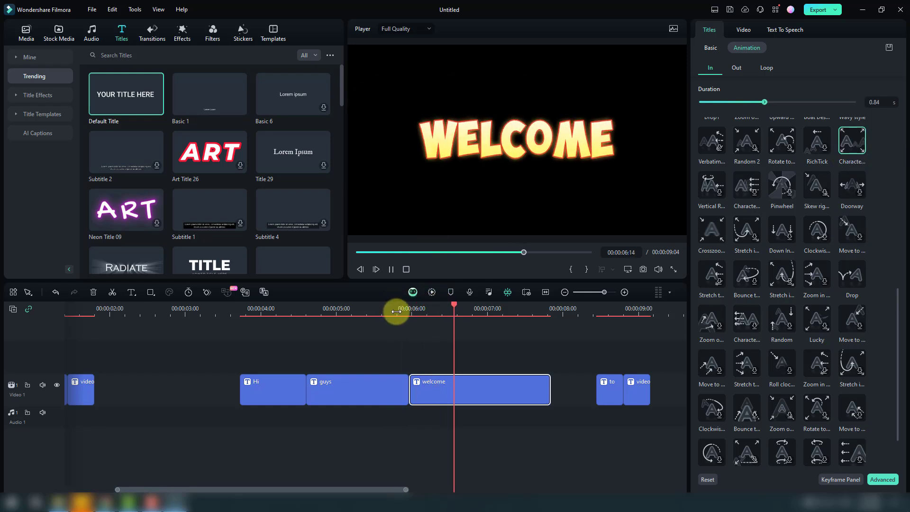
click(605, 390)
click(652, 357)
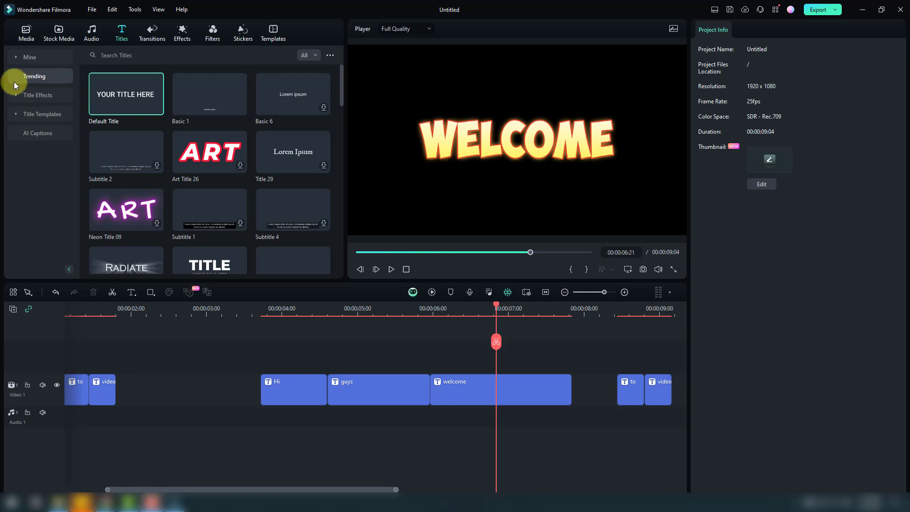
Look through the Plain Text, 3D Titles and VFX Text categories of title effects
mouse_move(336, 81)
mouse_down()
mouse_move(337, 175)
mouse_move(338, 86)
mouse_up()
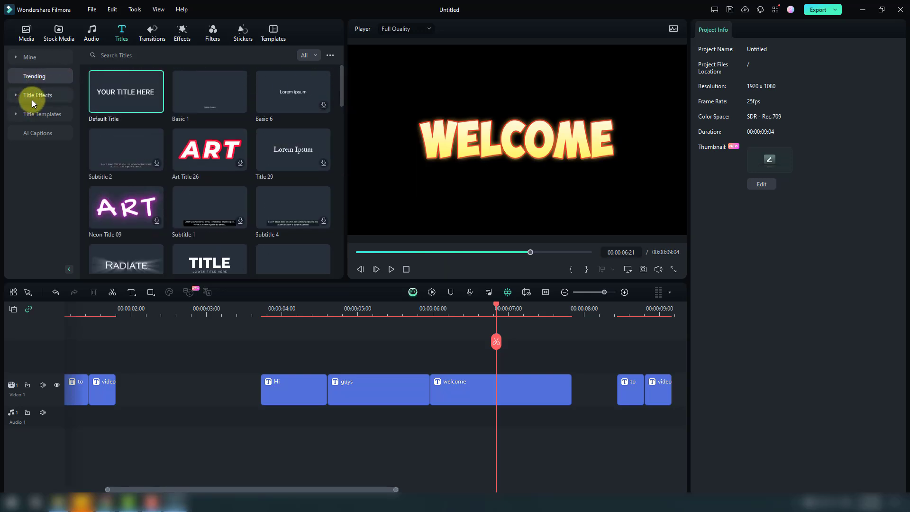
click(19, 93)
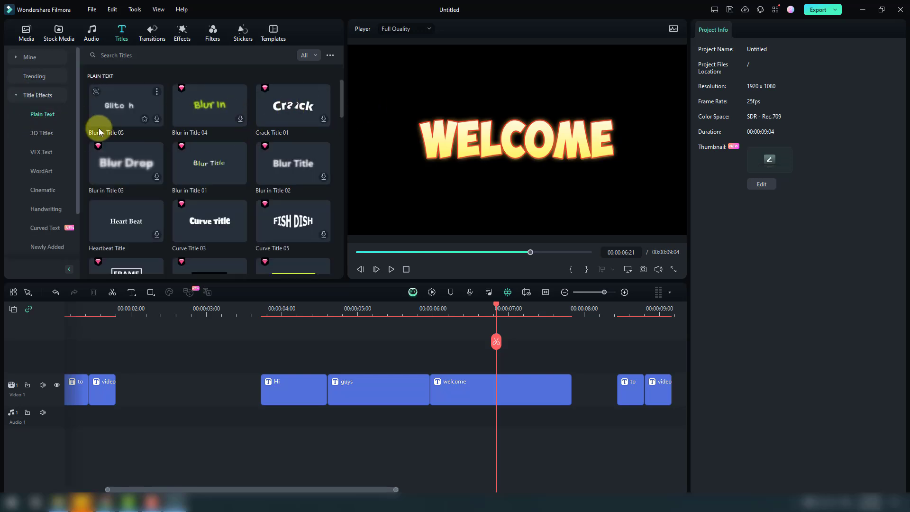
click(37, 134)
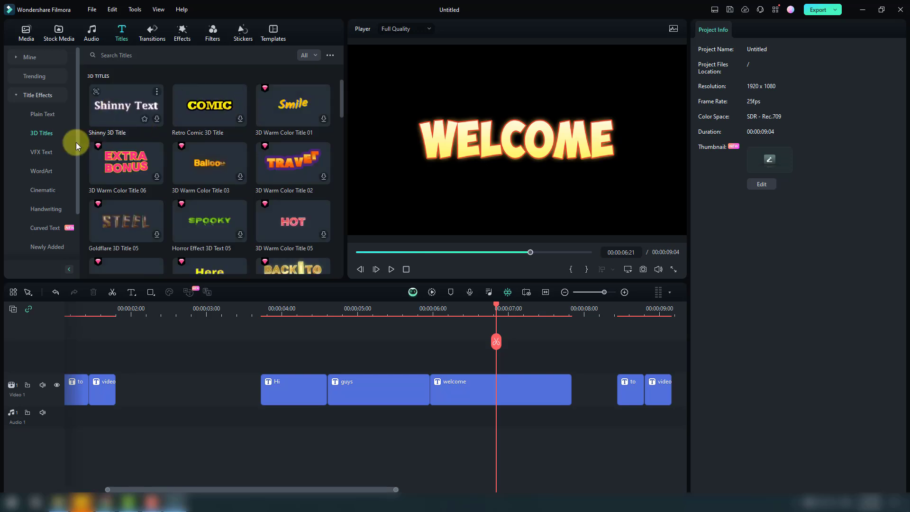
click(37, 153)
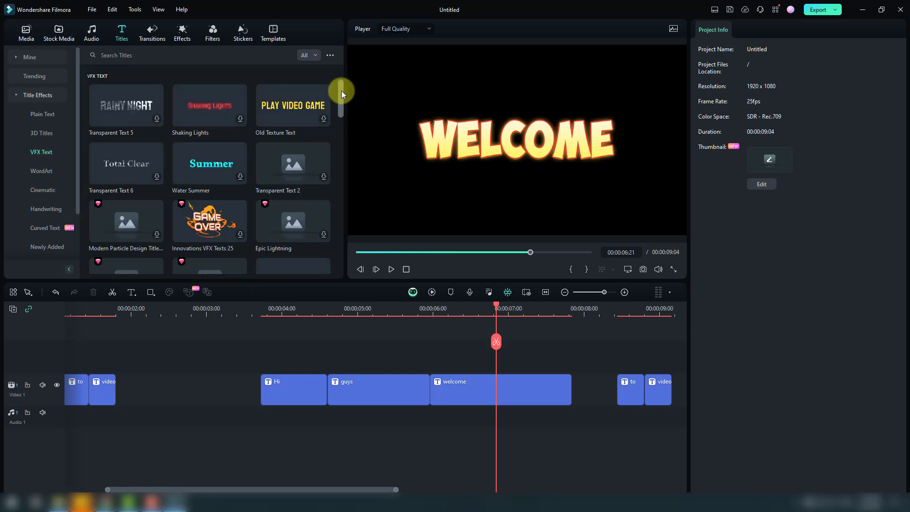
scroll(342, 92, down, 3)
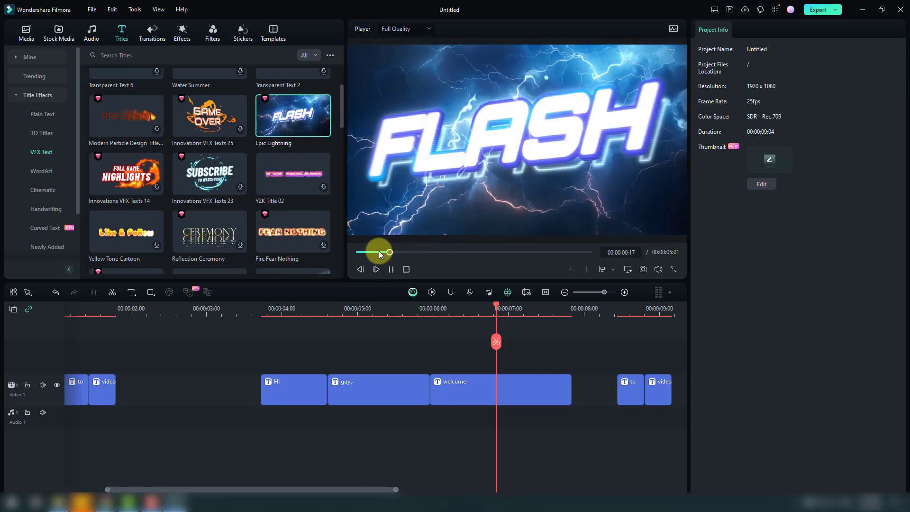
Preview the Epic Lightning title by playing it and scrubbing through its length
drag(379, 251, 342, 250)
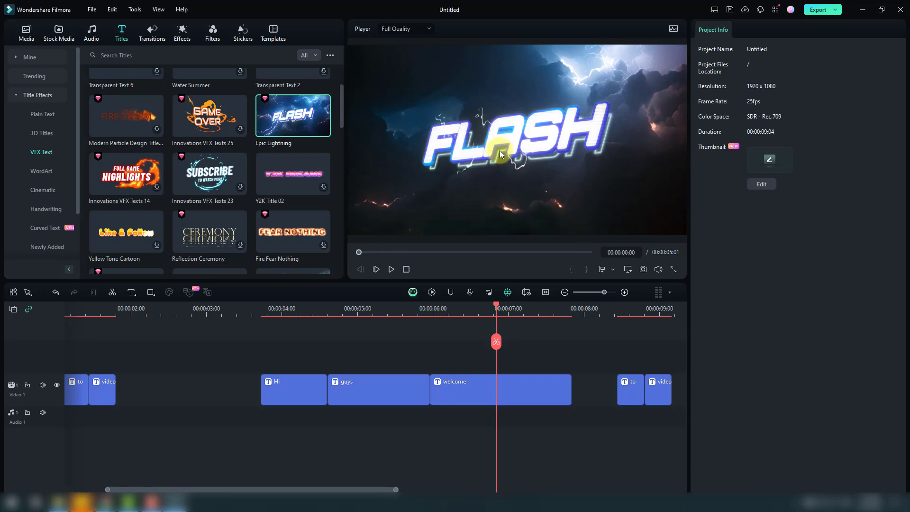
click(391, 270)
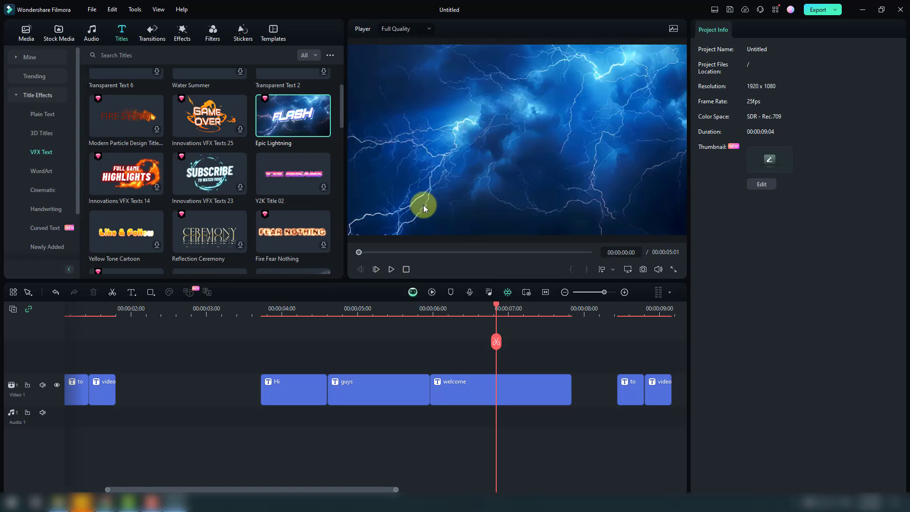
drag(359, 253, 488, 243)
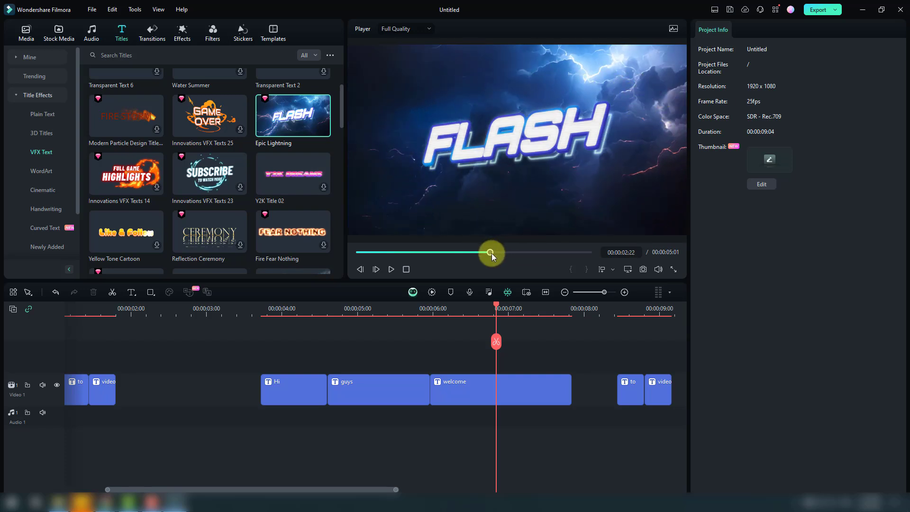
drag(491, 253, 563, 252)
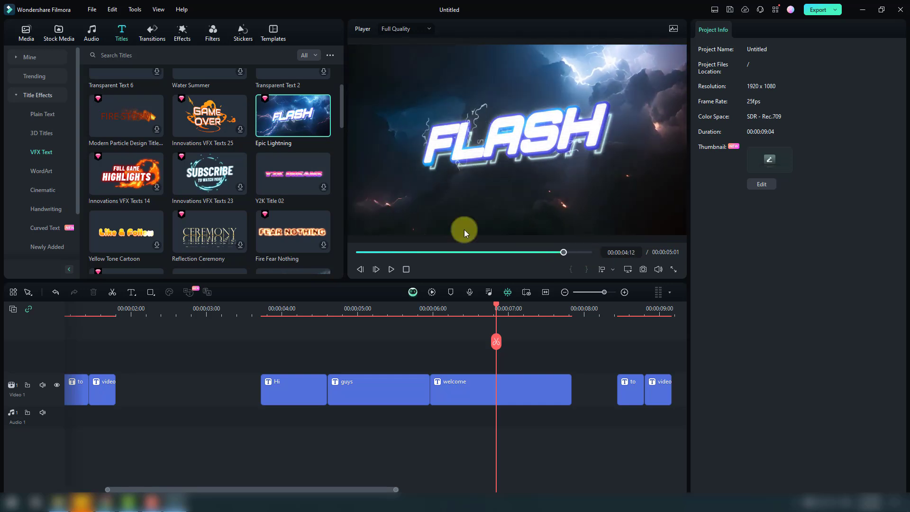
Add the Epic Lightning title to the Video 1 track at about 12 s and play it
click(497, 327)
click(565, 292)
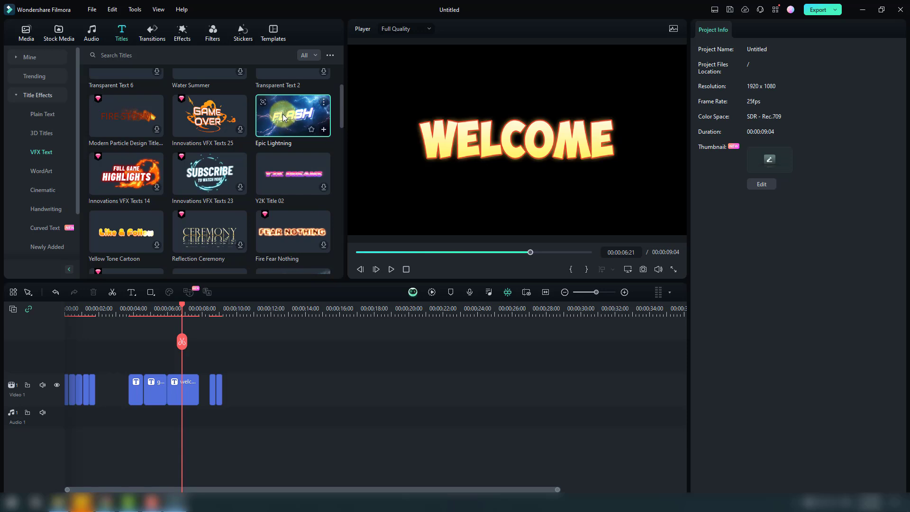
drag(283, 118, 268, 406)
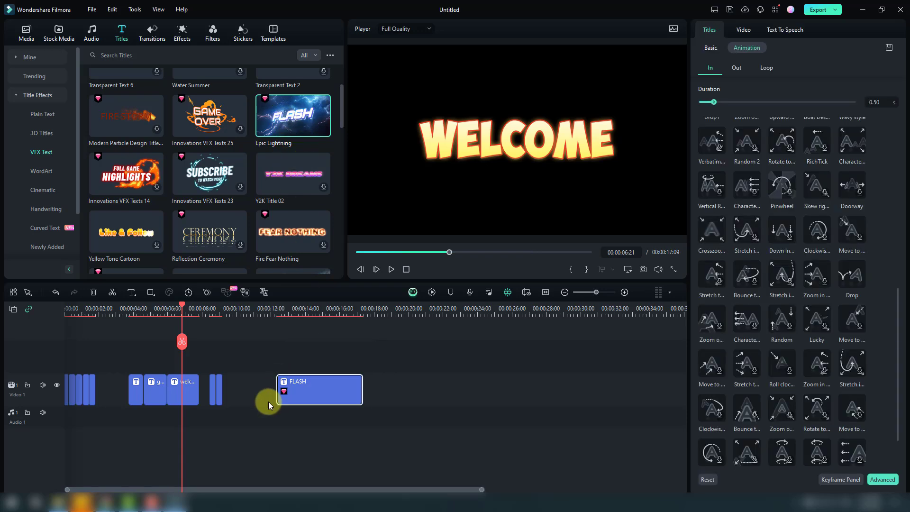
click(273, 306)
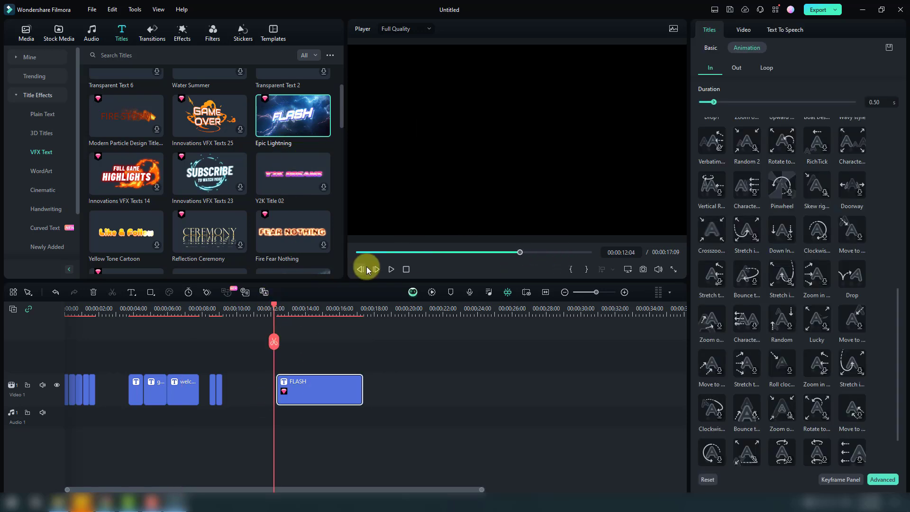
click(391, 271)
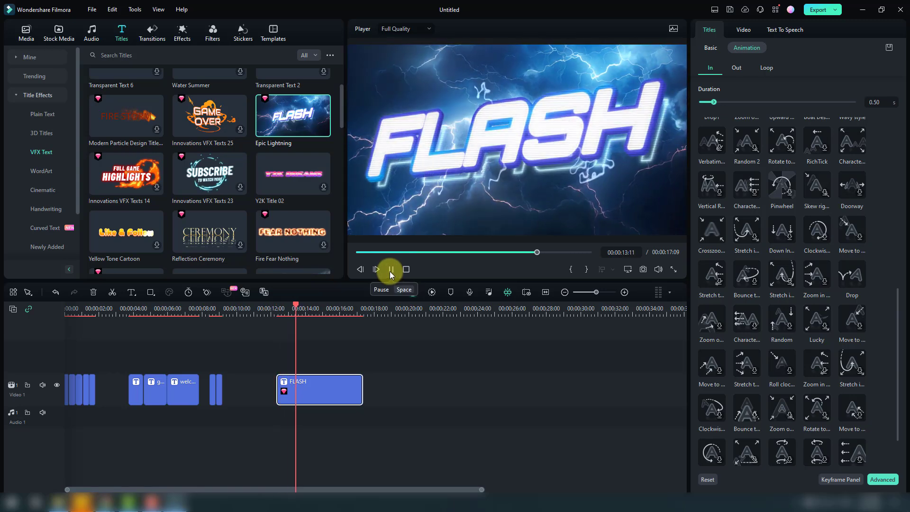
click(391, 269)
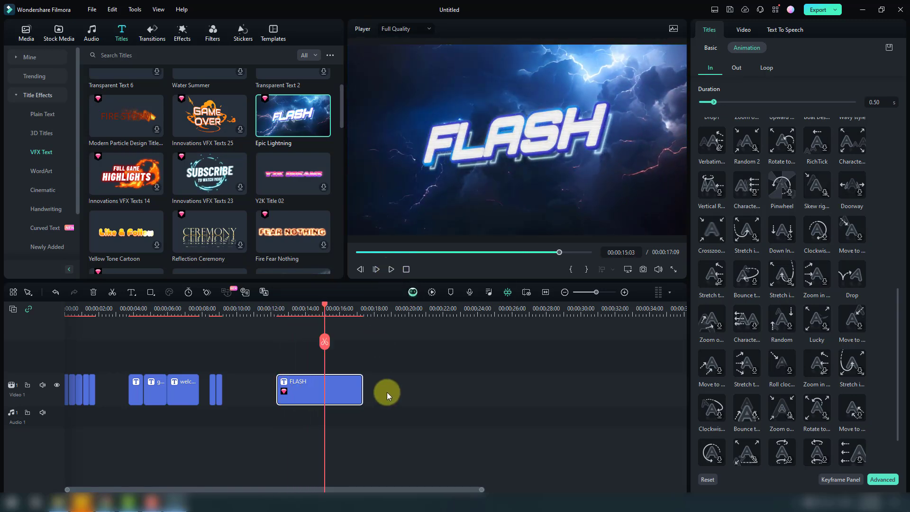
Replace the "FLASH" text of the lightning title with a person's first name and play the title from before its start
click(553, 140)
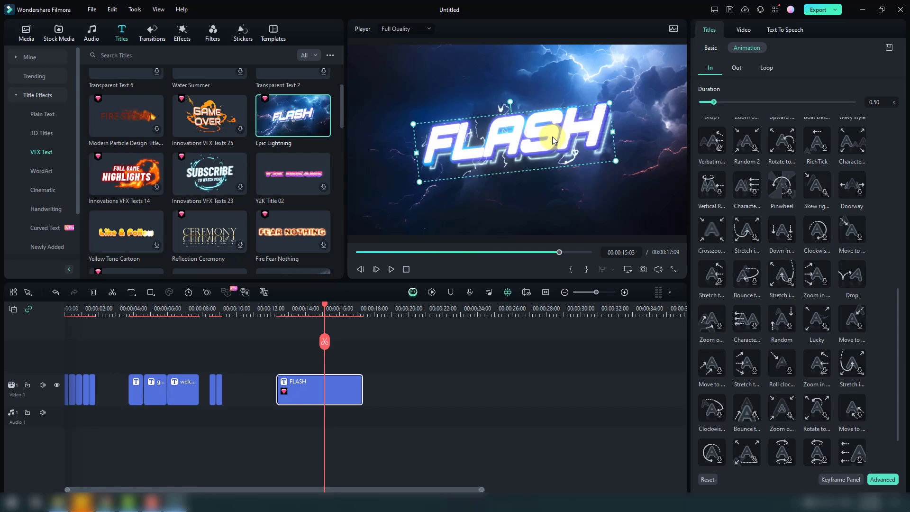
double_click(515, 147)
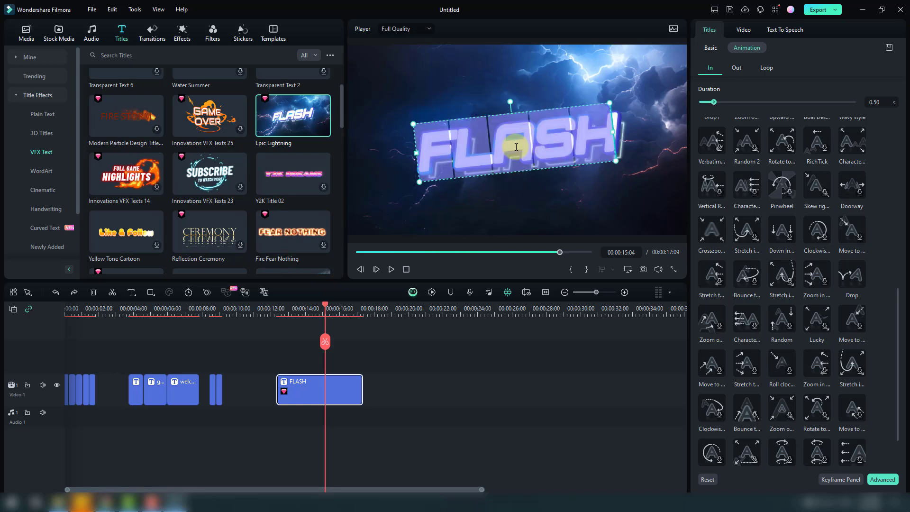
text(nijat)
click(455, 347)
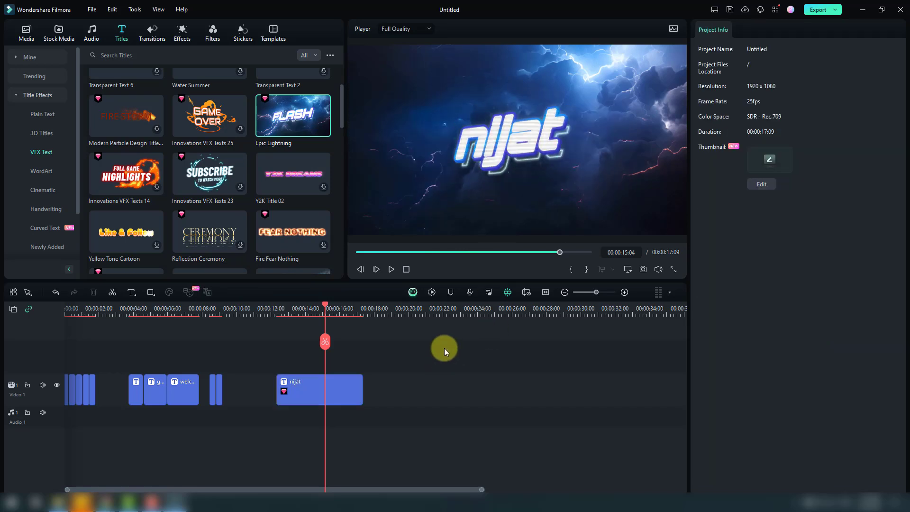
click(270, 305)
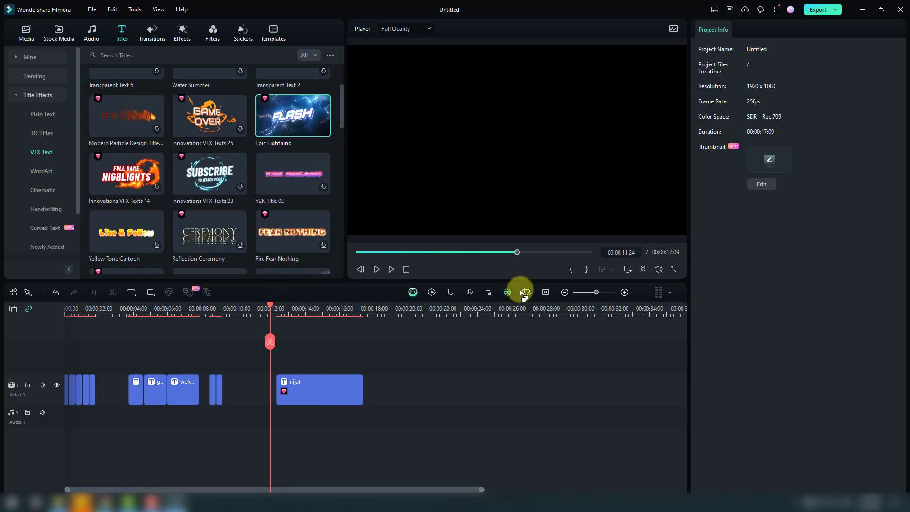
click(394, 269)
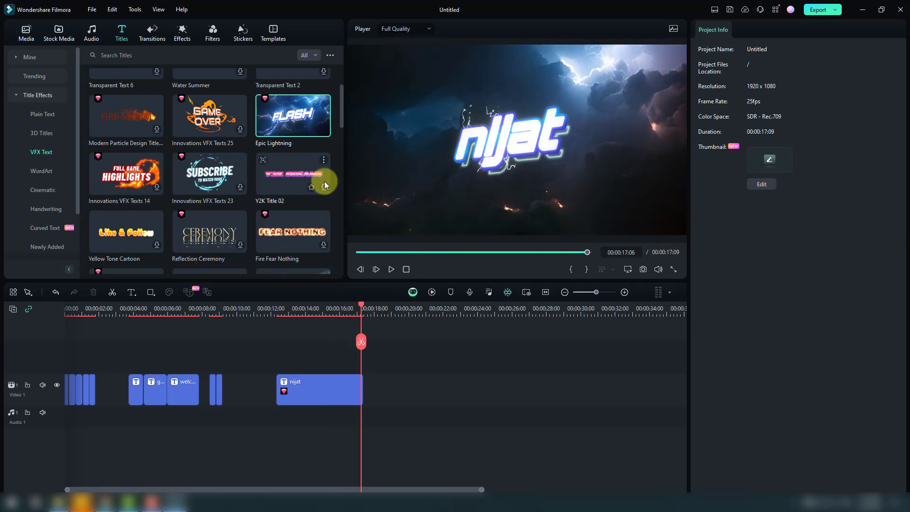
Download the Robot Fluid Title from VFX Text and place it directly after the lightning title
drag(342, 101, 337, 139)
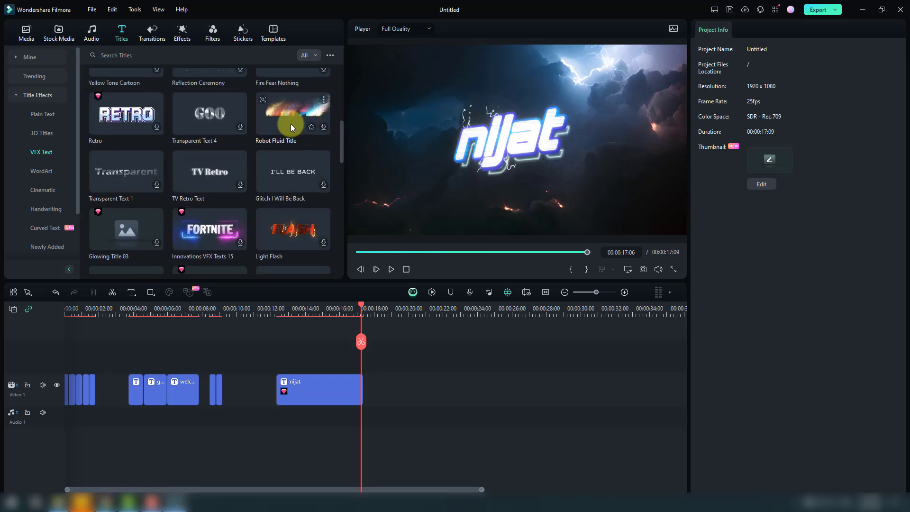
click(322, 128)
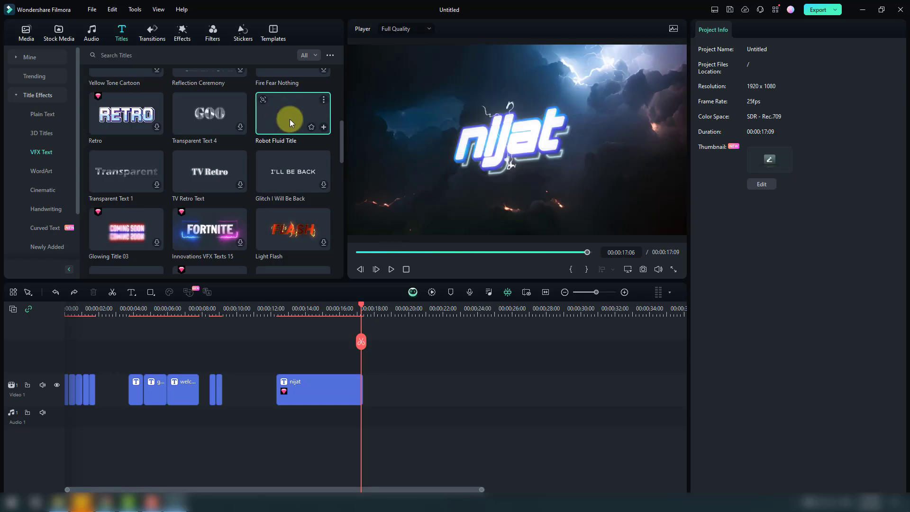
drag(290, 123, 370, 385)
drag(362, 303, 413, 308)
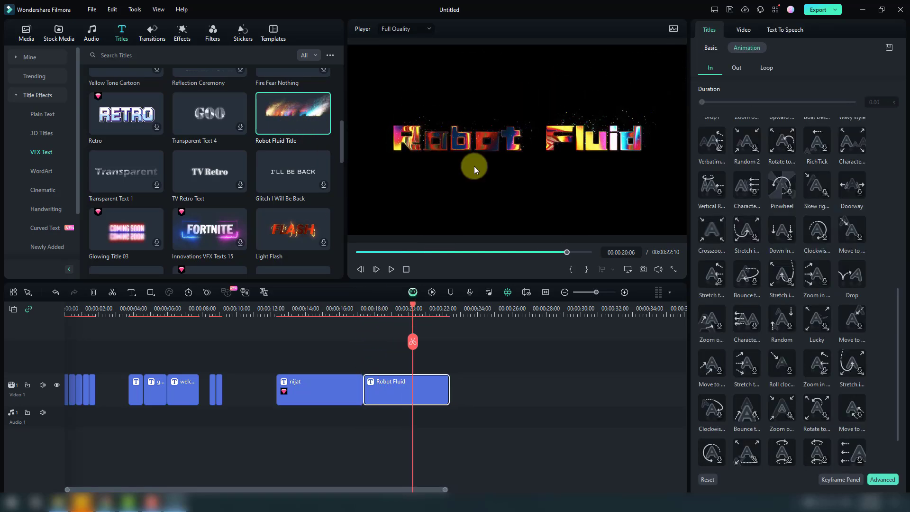
Change the "Robot Fluid" text to "Sand Time" and play the title from the end of the preceding one
double_click(466, 137)
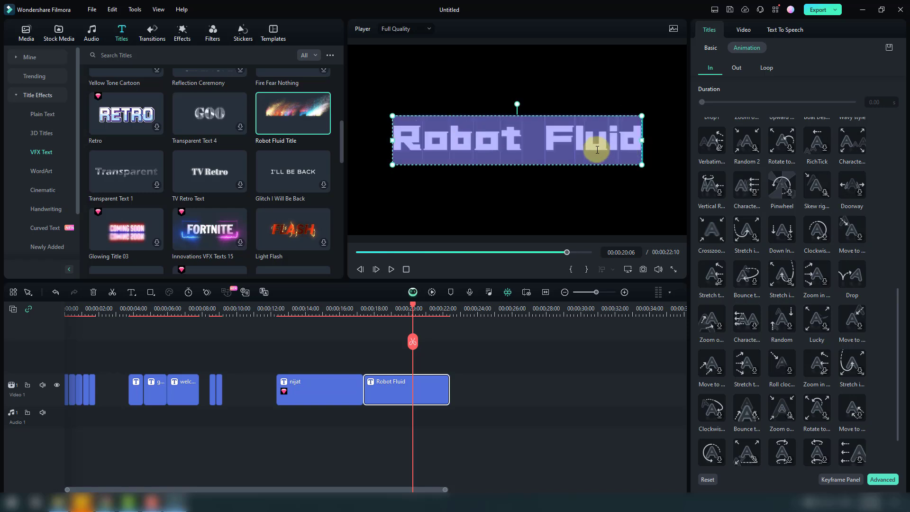
text(Sand)
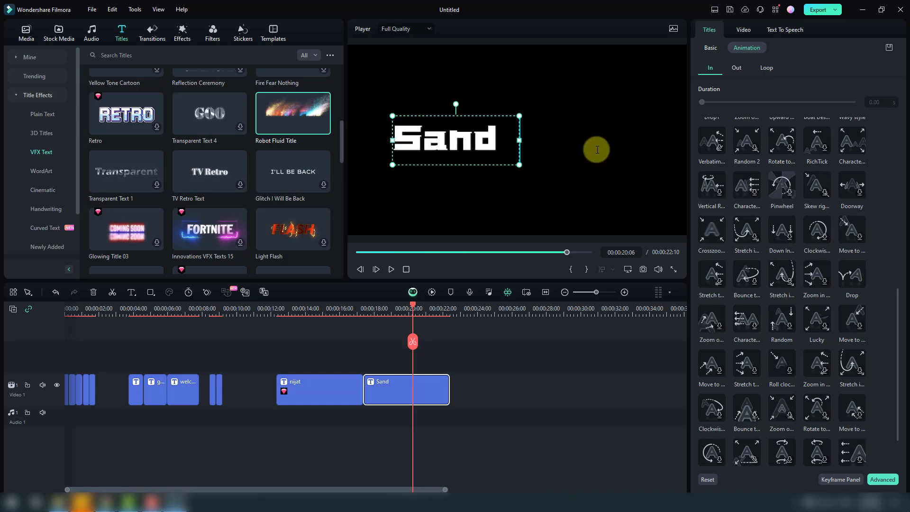
text( Time)
click(509, 331)
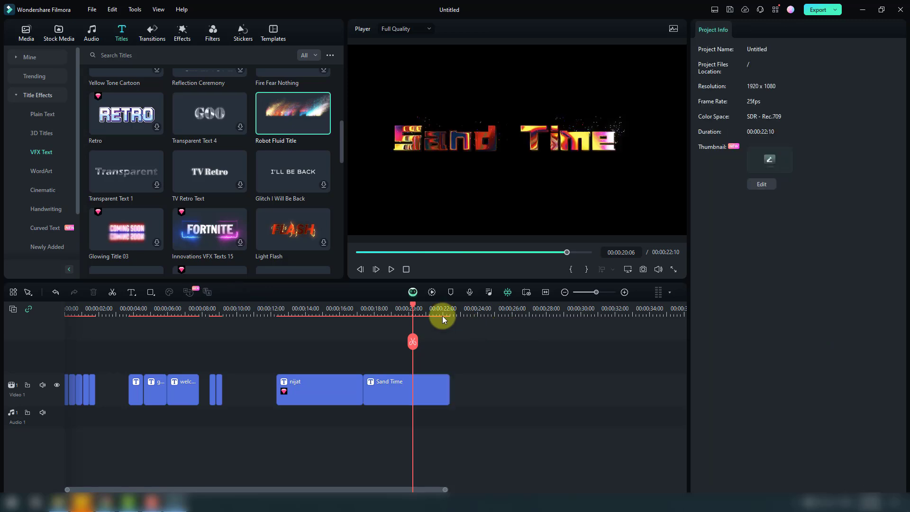
drag(406, 303, 354, 304)
key(space)
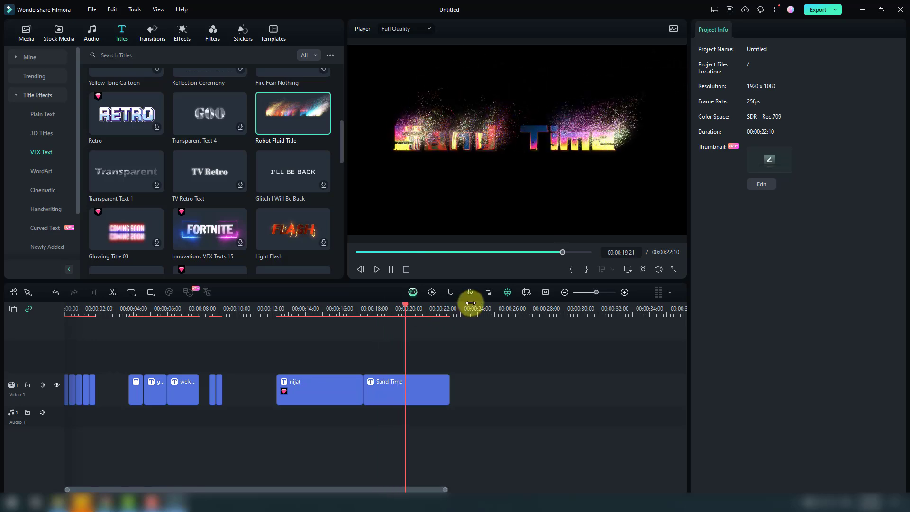
Stop the playback and browse the Lower Thirds, Subtitles, End Credits and #ThankYouSports categories of the Title Templates
key(space)
click(16, 97)
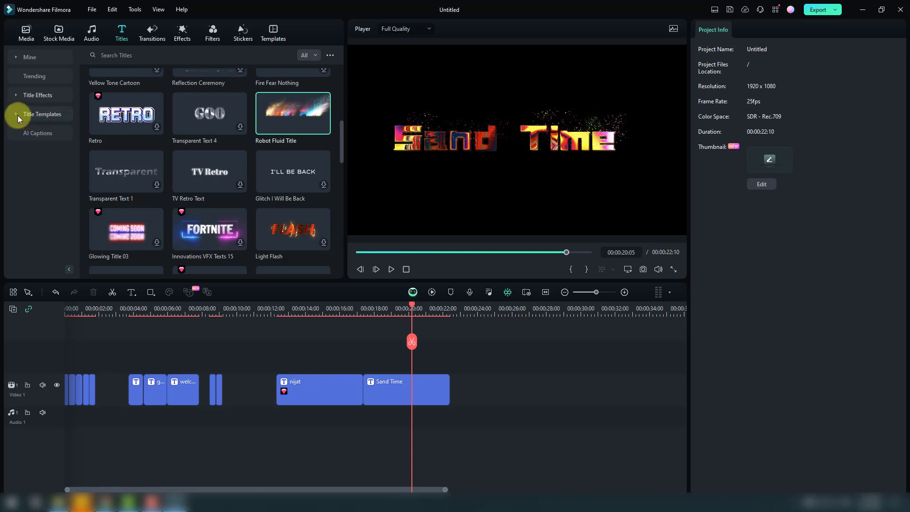
click(17, 114)
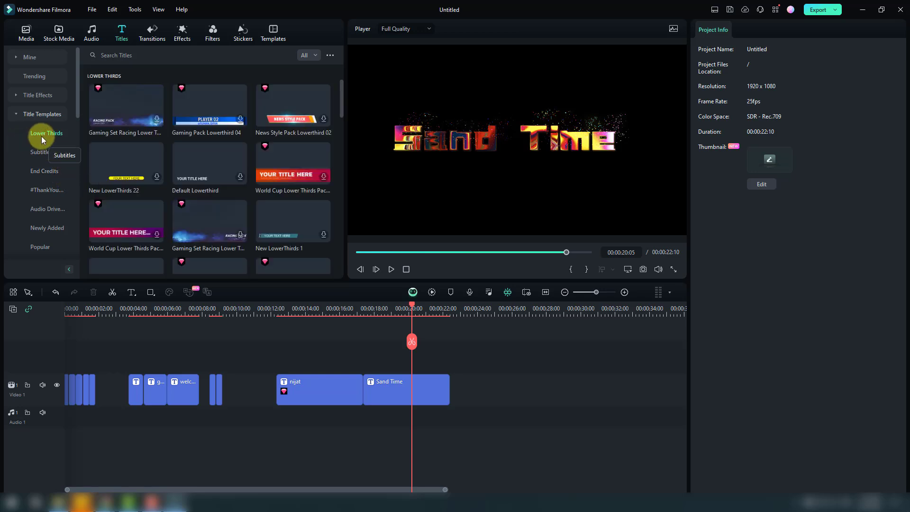
click(42, 152)
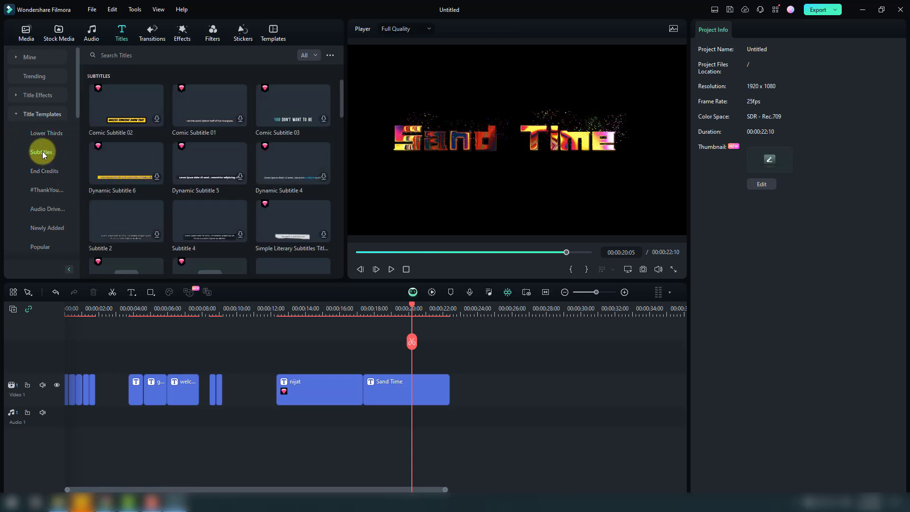
click(44, 169)
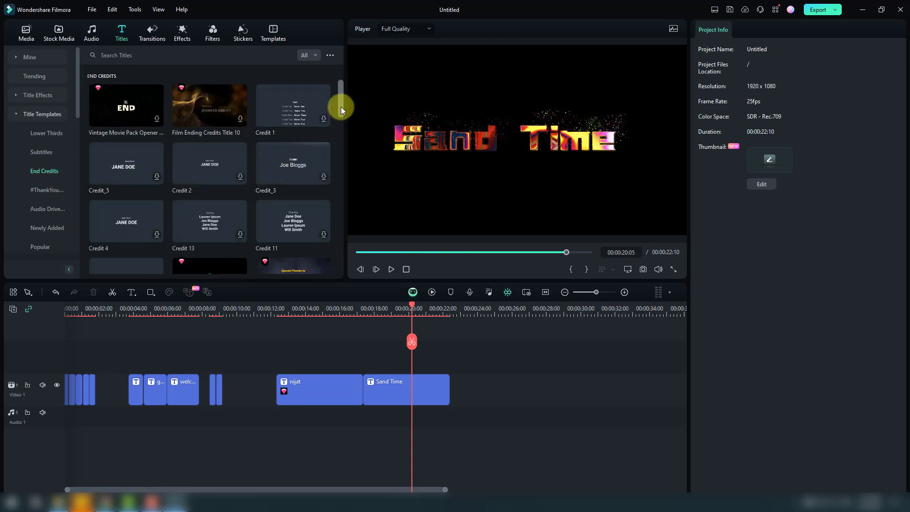
drag(341, 107, 337, 140)
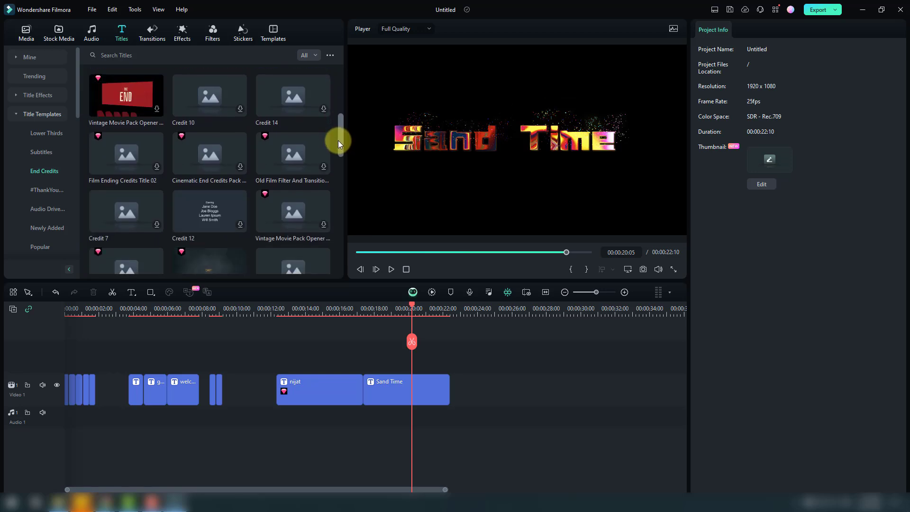
click(51, 191)
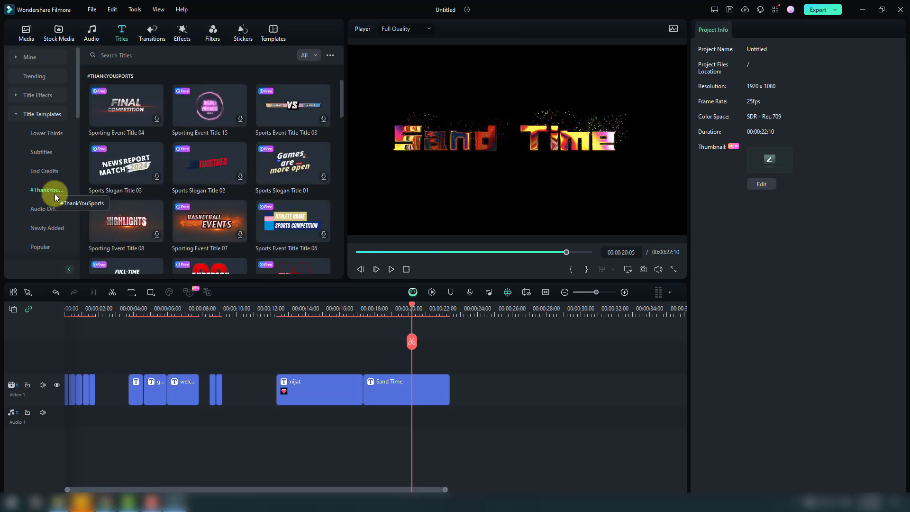
drag(339, 109, 334, 143)
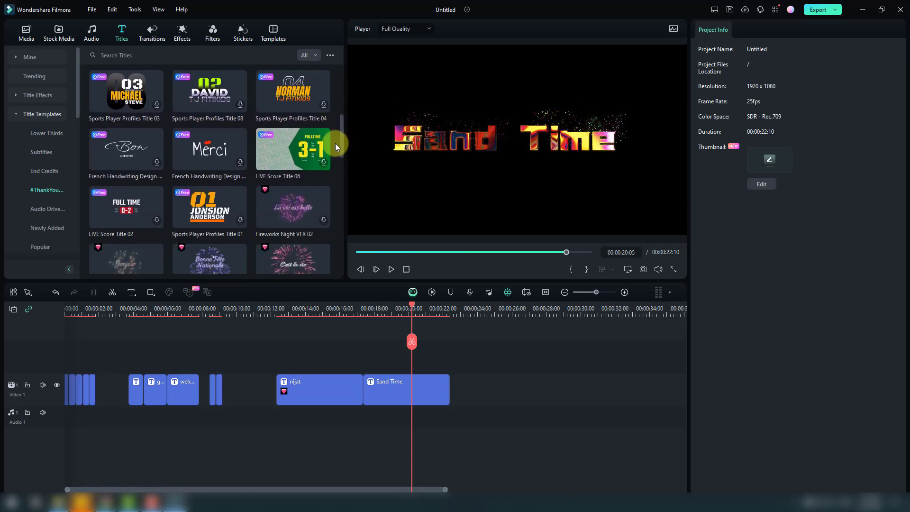
Browse the Audio Driven Text and Newly Added title templates and look through the remaining template categories
click(40, 210)
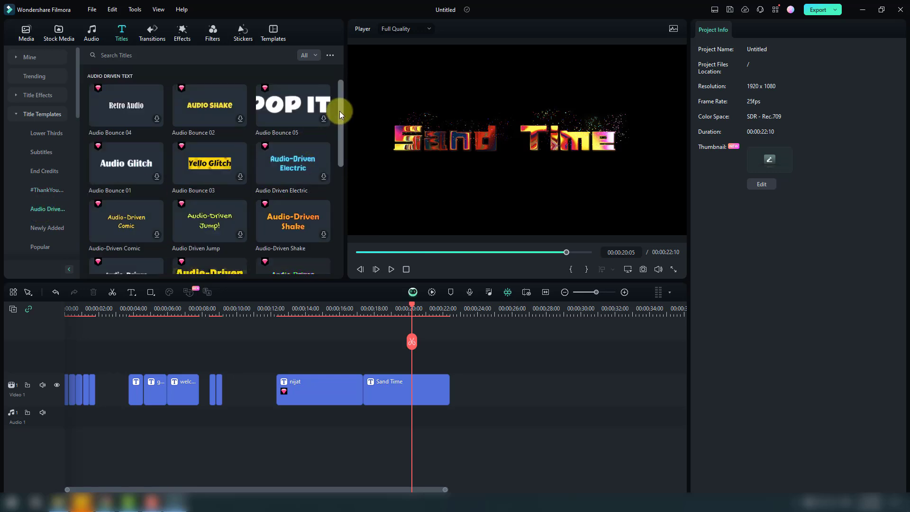
drag(339, 111, 336, 149)
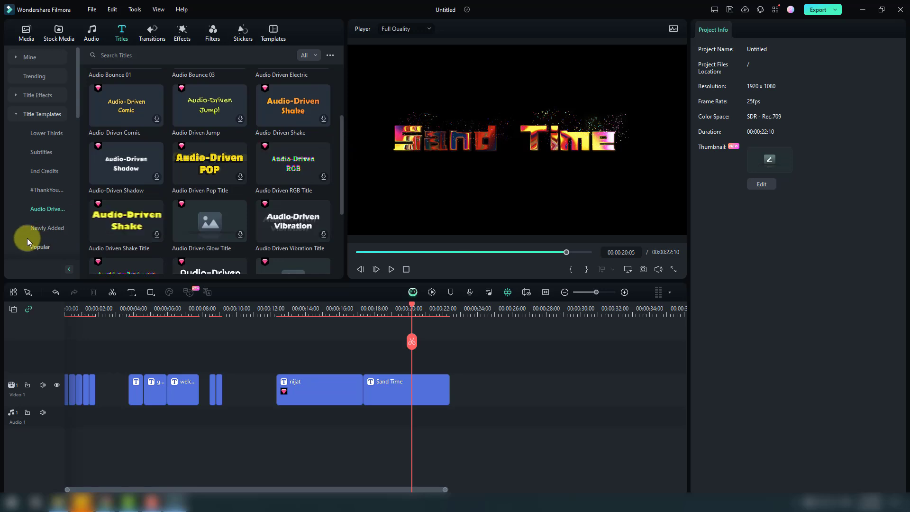
click(41, 229)
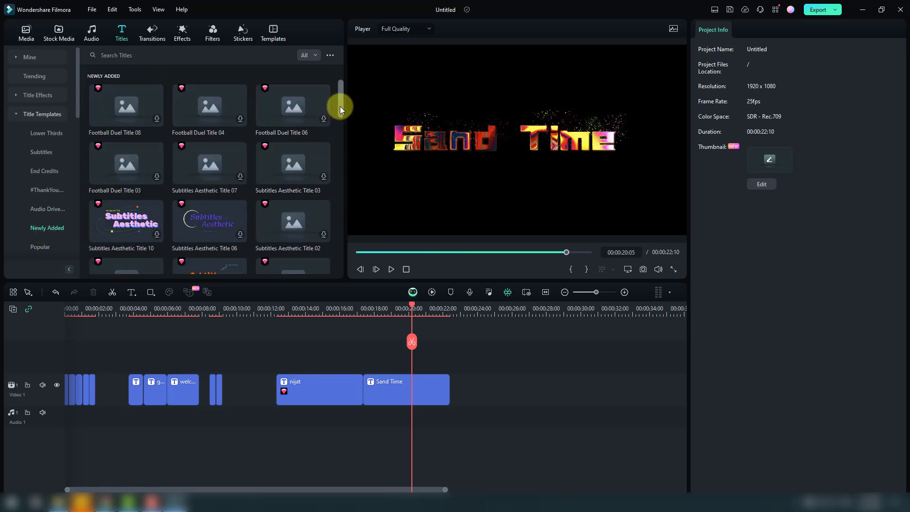
mouse_move(340, 107)
mouse_down()
mouse_move(341, 144)
mouse_move(343, 106)
mouse_up()
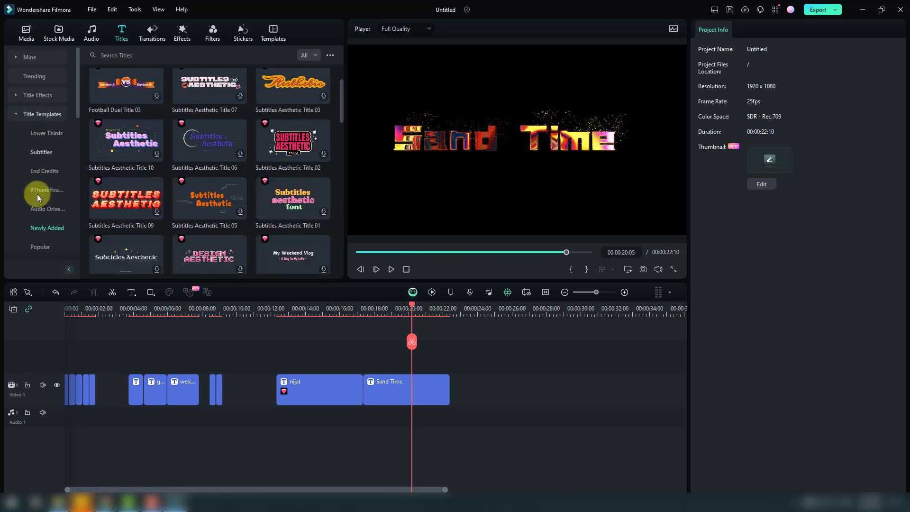
drag(79, 118, 79, 149)
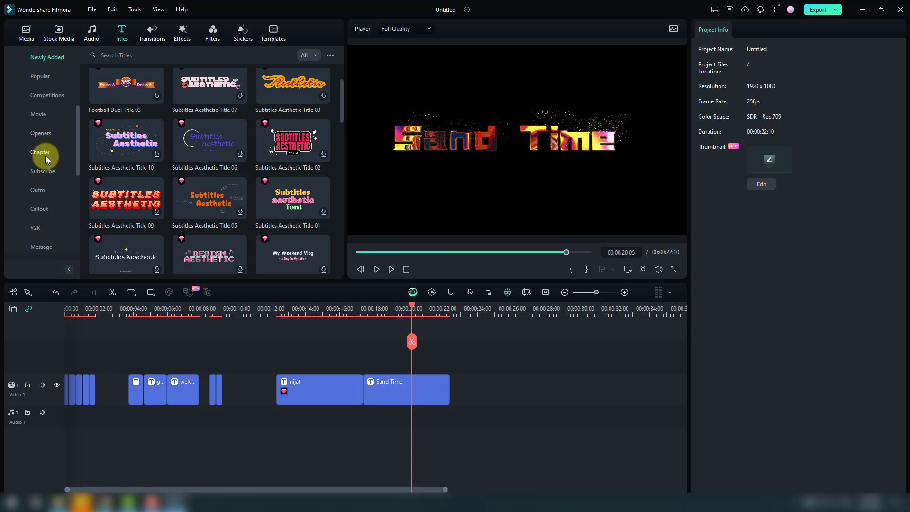
drag(76, 152, 77, 165)
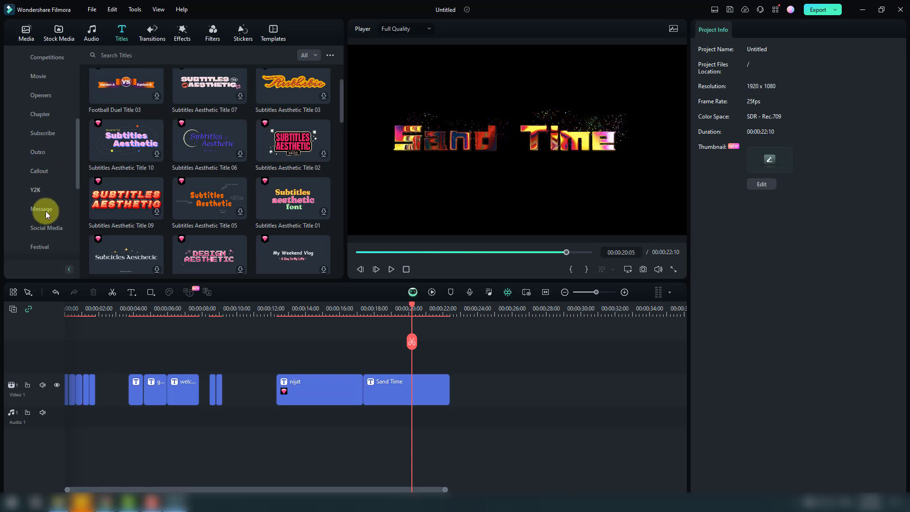
drag(76, 166, 76, 178)
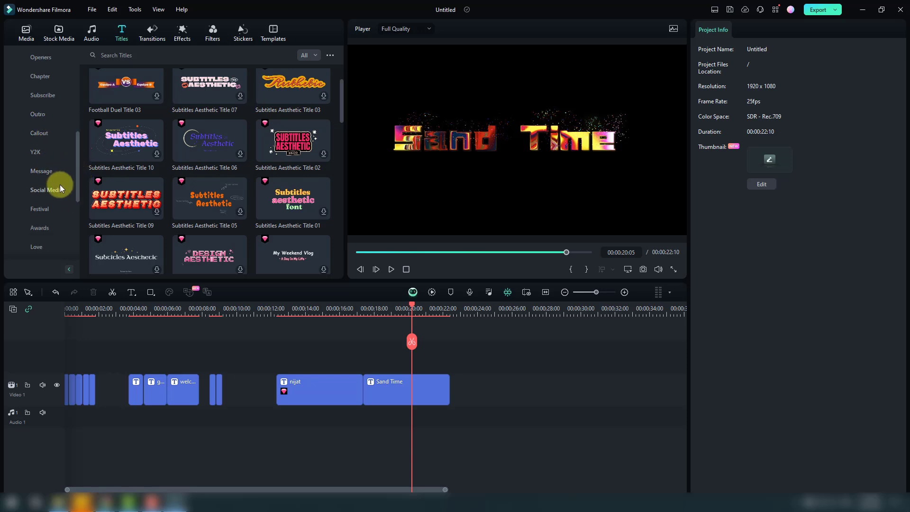
Download Thanks For Support Title 08 from the Social Media templates and place it directly after the "Sand Time" title
click(39, 194)
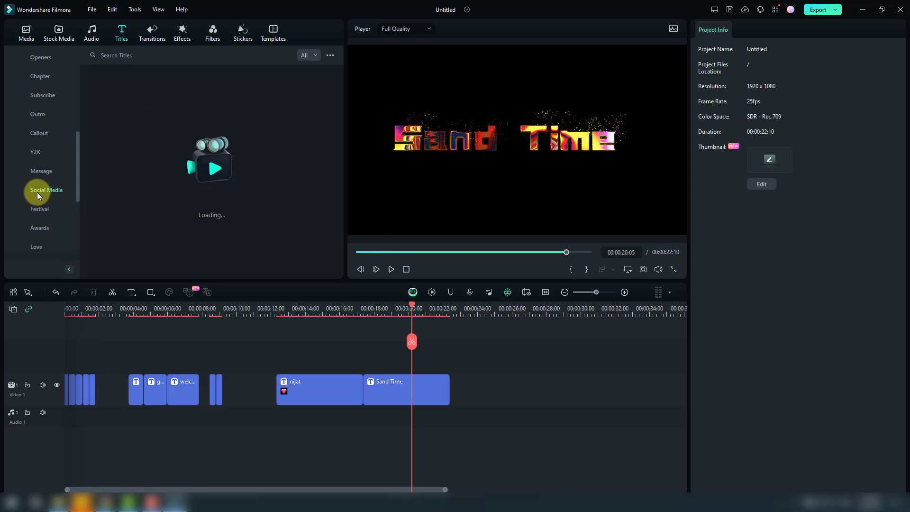
drag(340, 96, 341, 76)
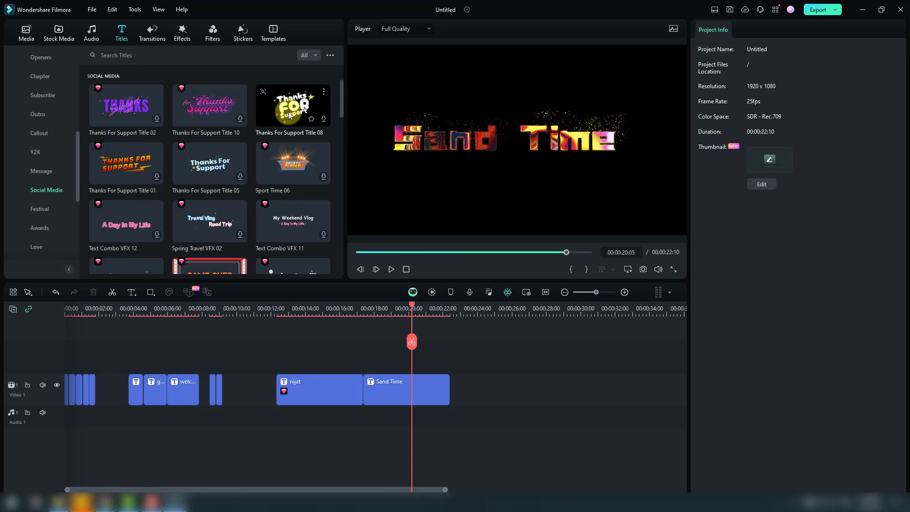
click(325, 118)
drag(325, 118, 452, 397)
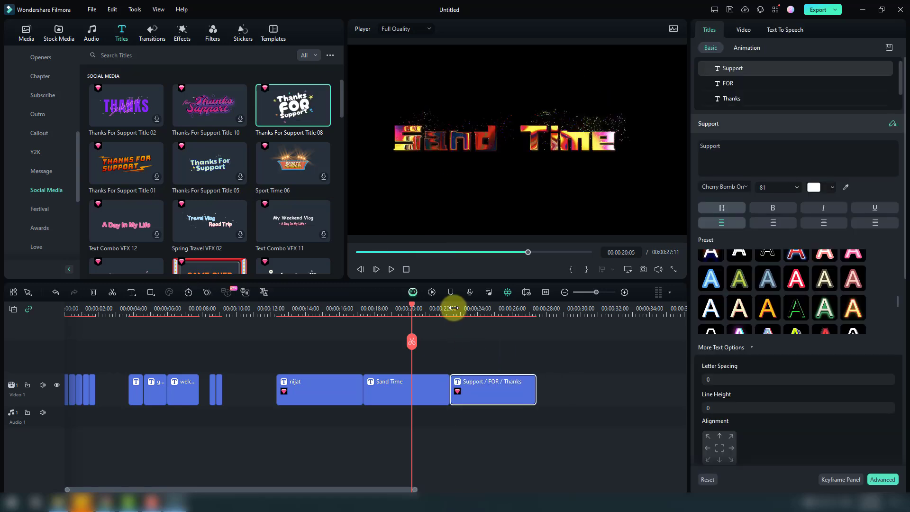
Play the Thanks For Support title from its start on the timeline
drag(454, 308, 452, 279)
click(392, 269)
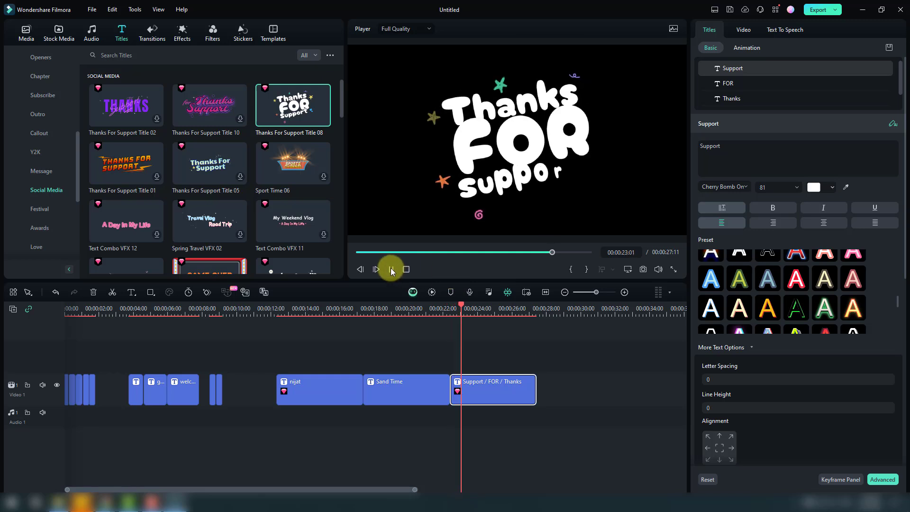
click(392, 269)
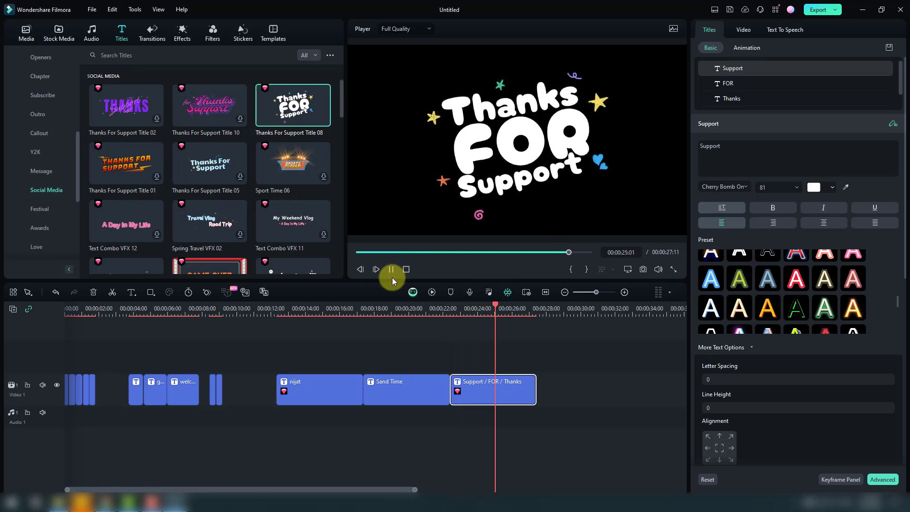
Shift the "FOR" text of the Thanks For Support title slightly to the right and check the title's separate text layers
click(517, 149)
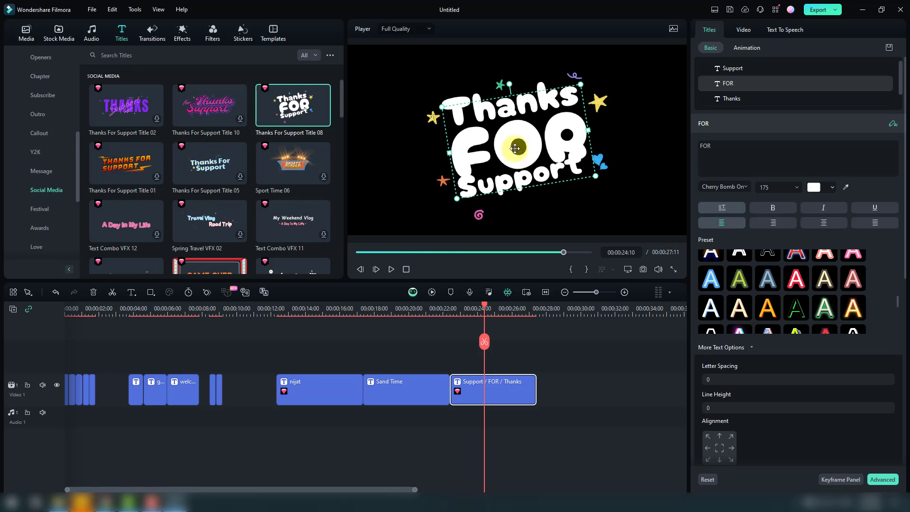
drag(515, 148, 514, 146)
click(457, 104)
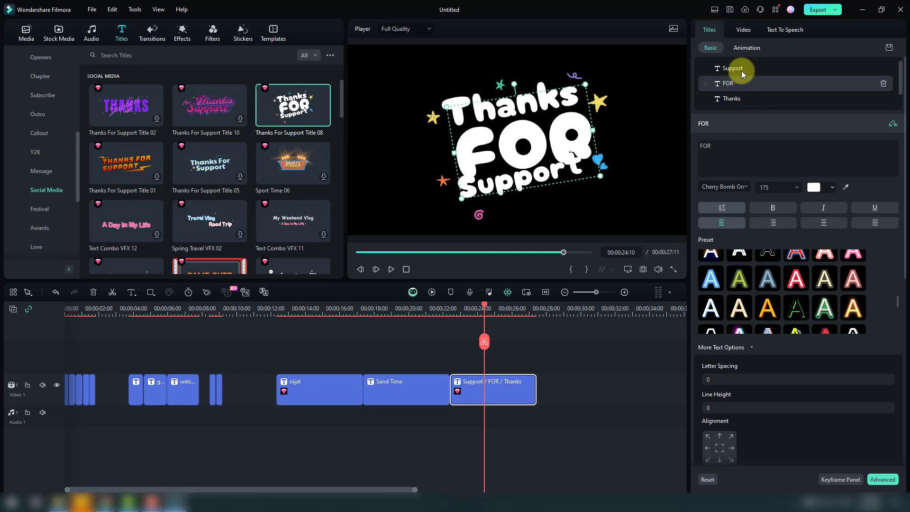
click(735, 87)
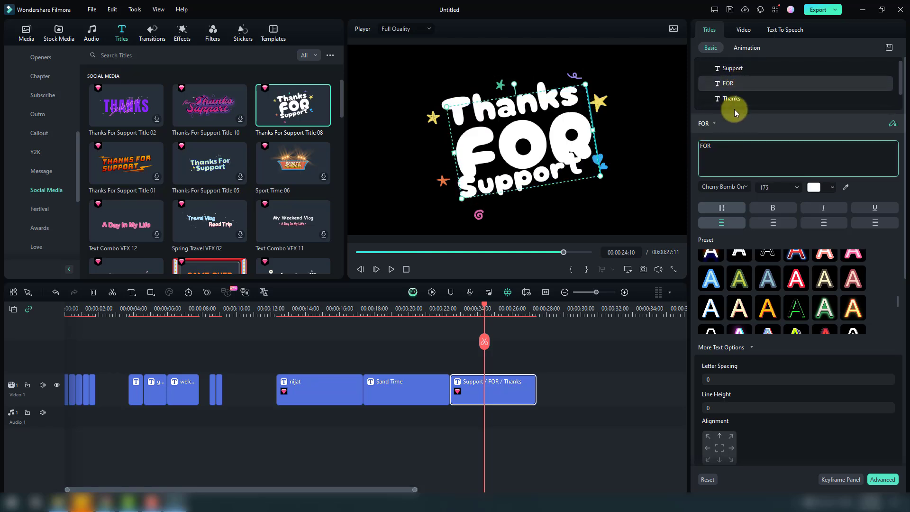
click(738, 97)
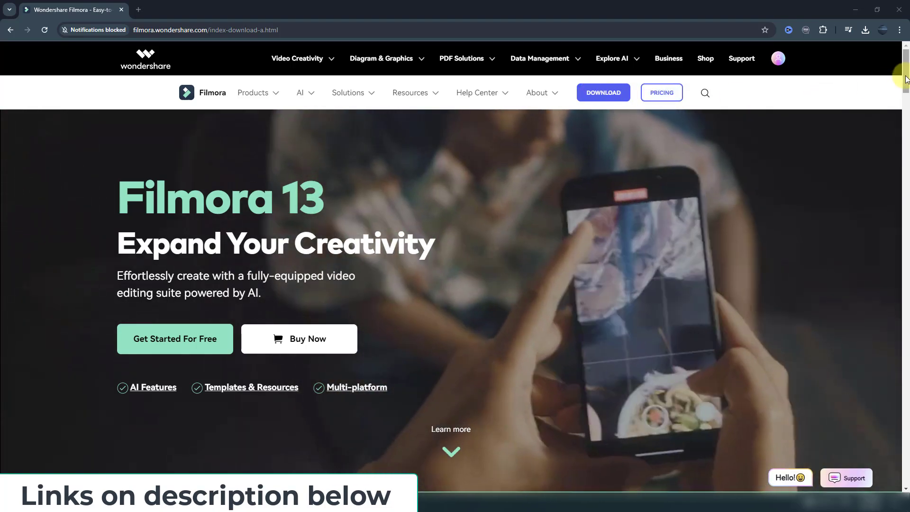
Switch to the browser and look through the Filmora 13 web page, from its AI features to the community section
drag(904, 82, 902, 127)
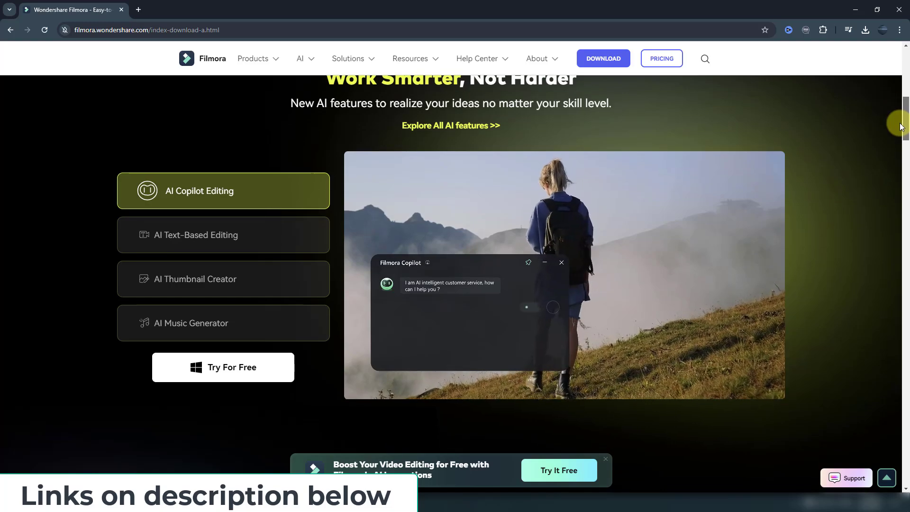
scroll(332, 284, down, 6)
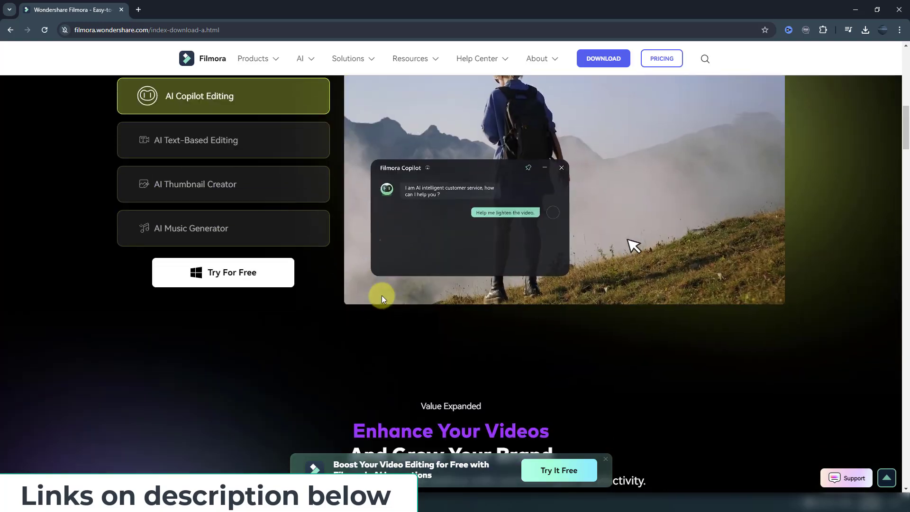
scroll(291, 318, down, 20)
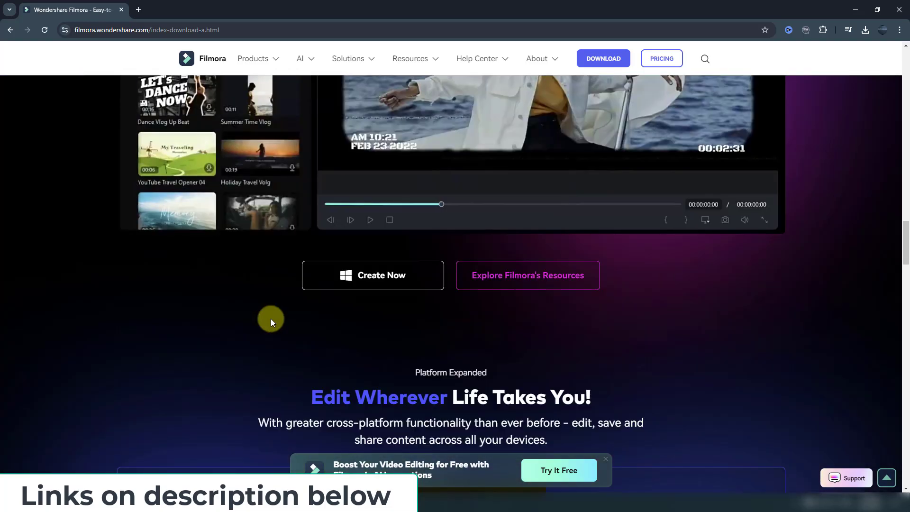
scroll(274, 315, down, 20)
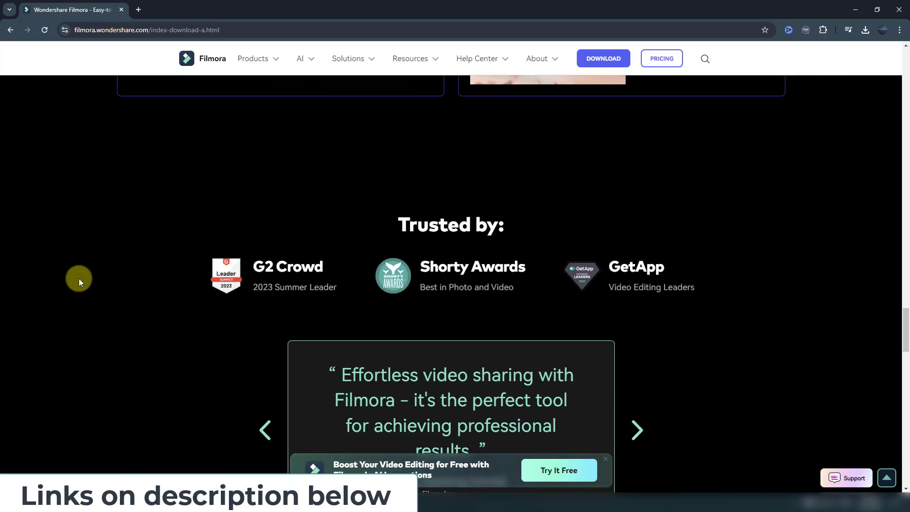
scroll(78, 281, down, 10)
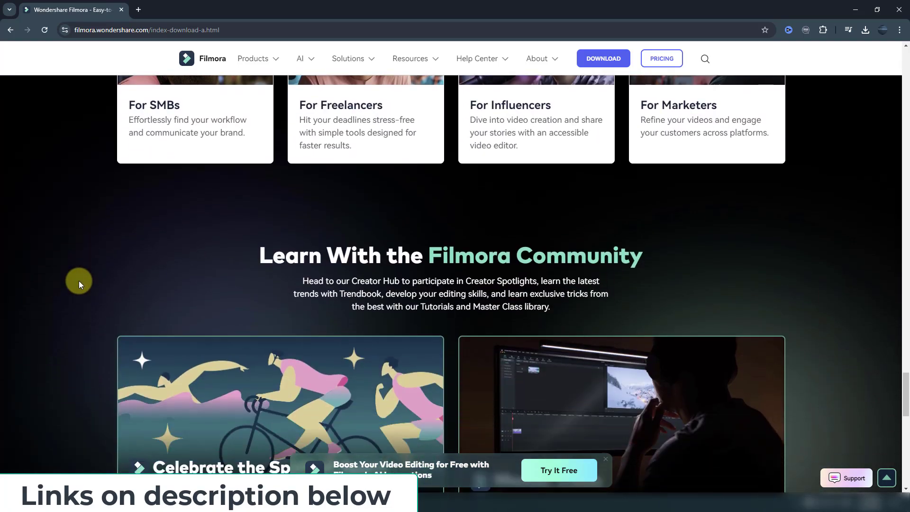
scroll(78, 282, down, 5)
scroll(76, 283, up, 8)
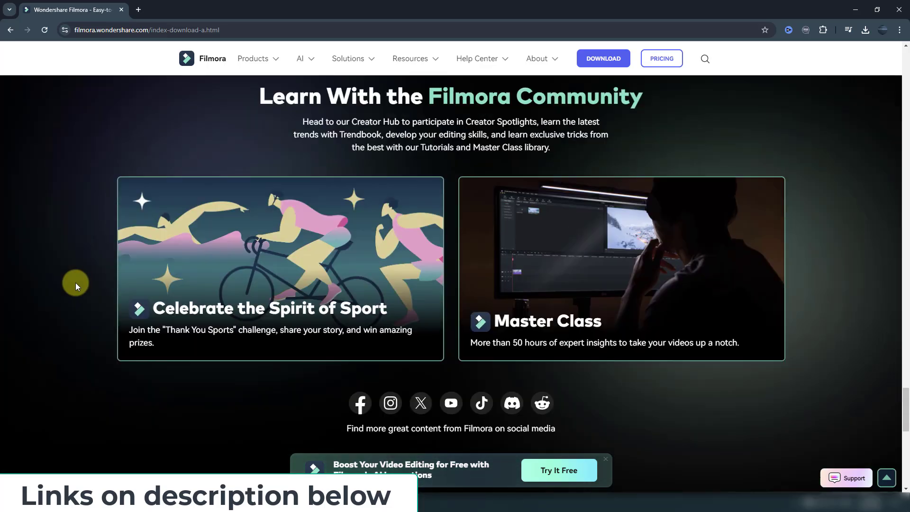
scroll(74, 285, up, 2)
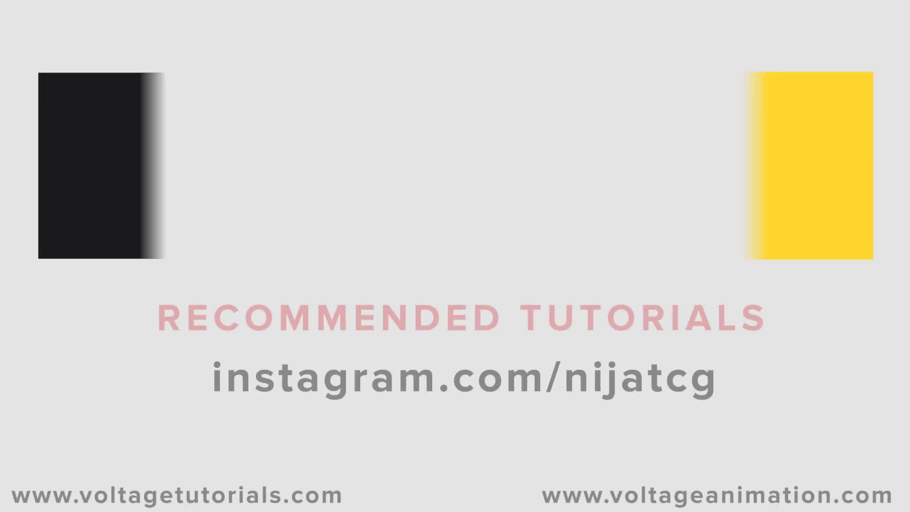